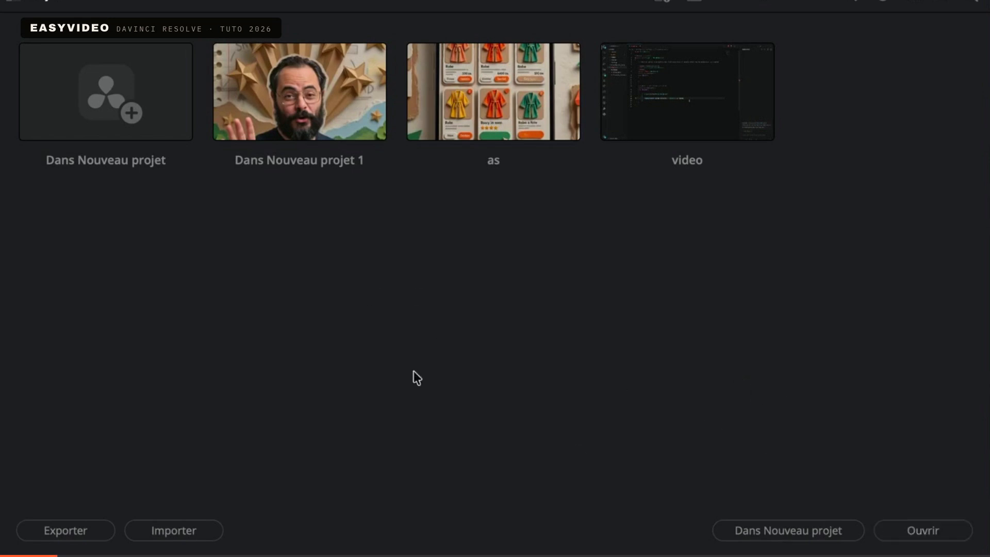
Create a new project named ia and go to its Media page
{"action": "left_click", "coordinate": [88, 107]}
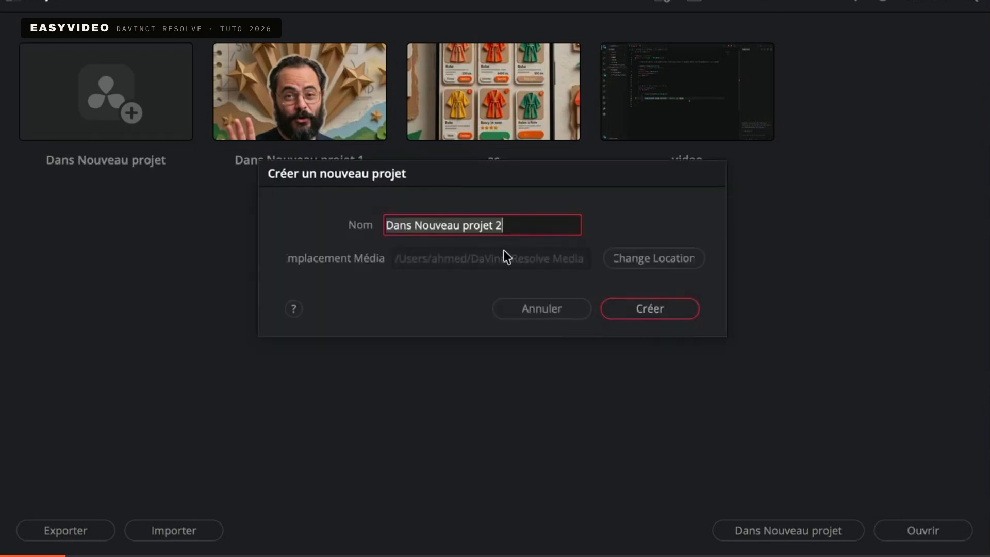
{"action": "type", "text": "ia"}
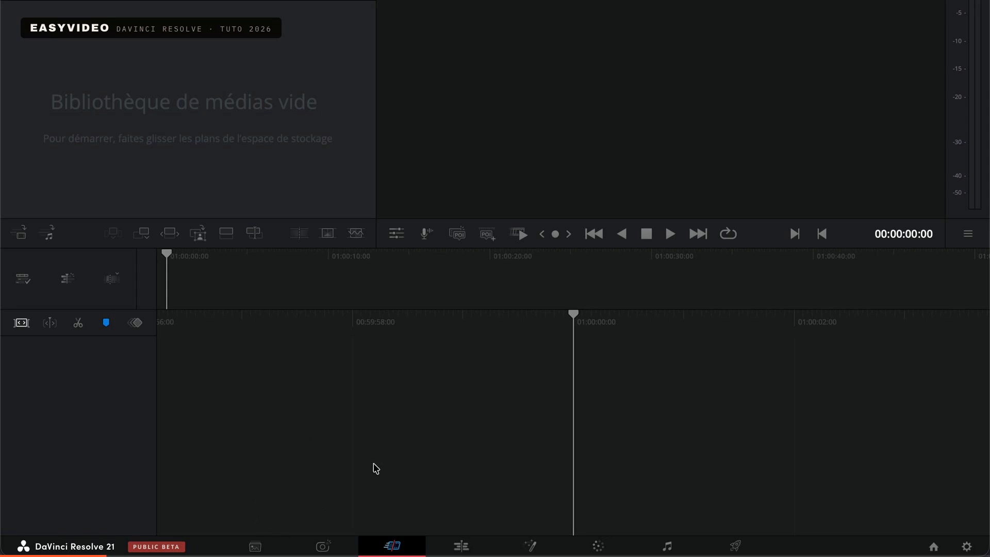
{"action": "left_click", "coordinate": [254, 545]}
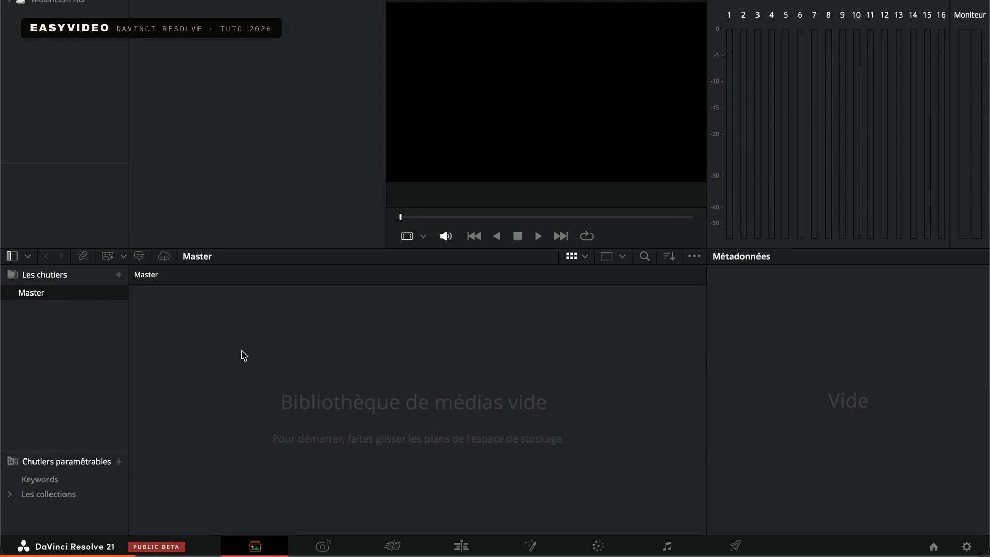
Browse the Macintosh HD storage through Users to the Desktop folder and look through its subfolders for the footage
{"action": "left_click", "coordinate": [10, 2]}
{"action": "left_click", "coordinate": [18, 15]}
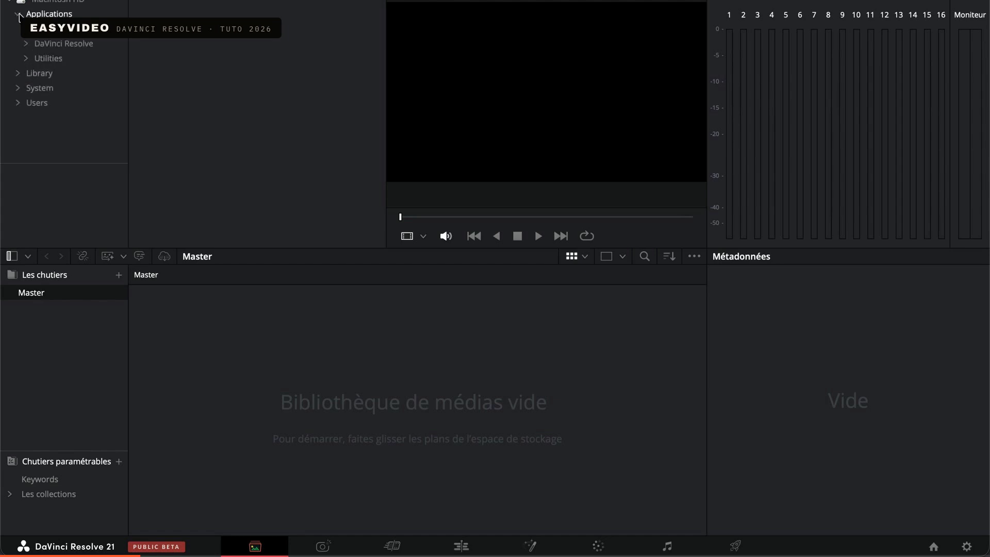
{"action": "left_click", "coordinate": [19, 102]}
{"action": "left_click", "coordinate": [26, 118]}
{"action": "scroll", "coordinate": [30, 132], "scroll_direction": "down", "scroll_amount": 3}
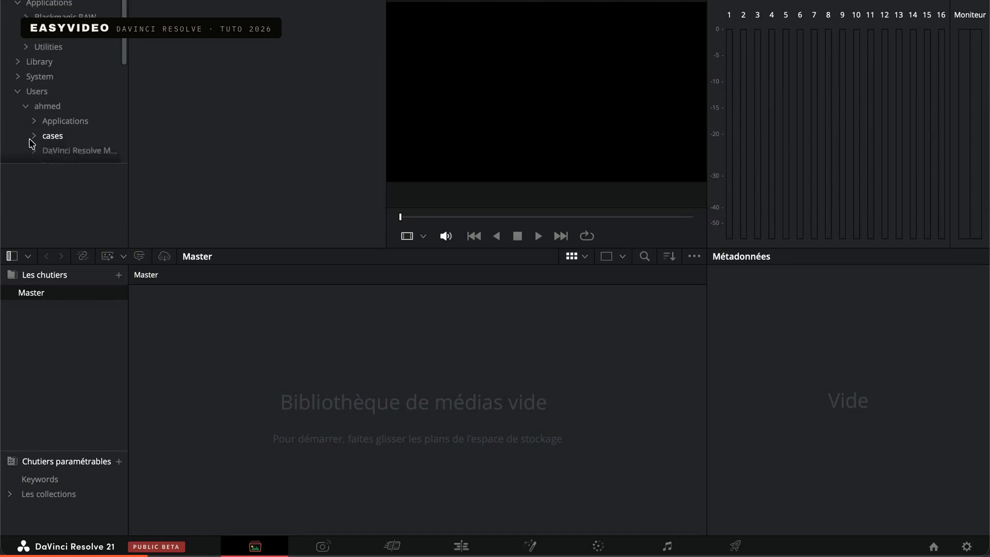
{"action": "left_click", "coordinate": [33, 130]}
{"action": "scroll", "coordinate": [59, 127], "scroll_direction": "down", "scroll_amount": 15}
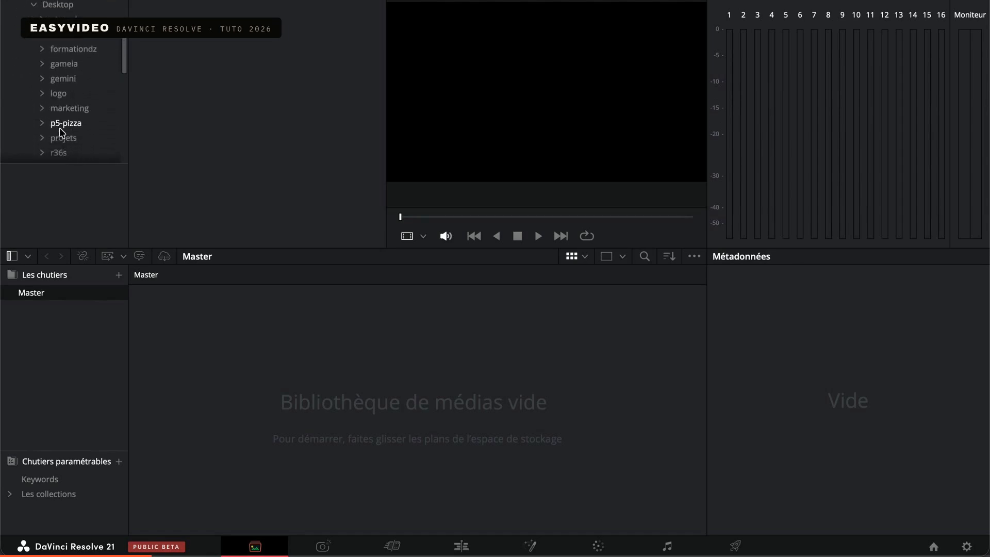
{"action": "scroll", "coordinate": [60, 128], "scroll_direction": "up", "scroll_amount": 10}
{"action": "scroll", "coordinate": [60, 128], "scroll_direction": "down", "scroll_amount": 10}
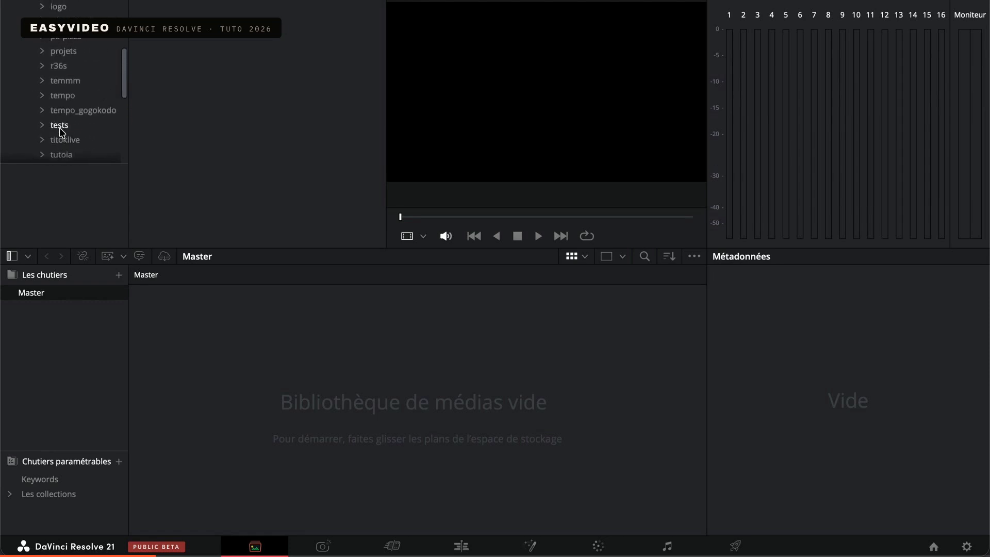
{"action": "scroll", "coordinate": [60, 128], "scroll_direction": "up", "scroll_amount": 7}
{"action": "scroll", "coordinate": [59, 128], "scroll_direction": "up", "scroll_amount": 3}
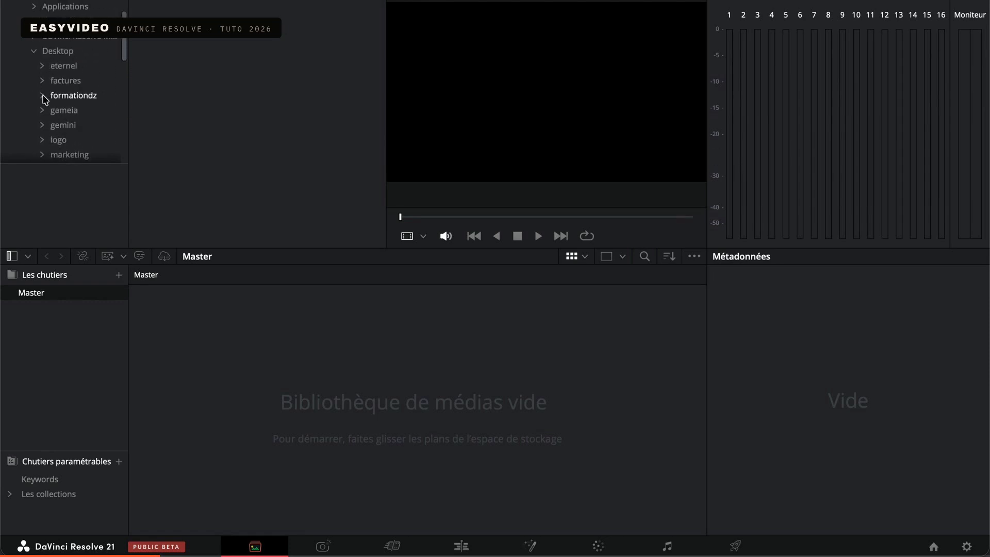
{"action": "scroll", "coordinate": [45, 99], "scroll_direction": "down", "scroll_amount": 4}
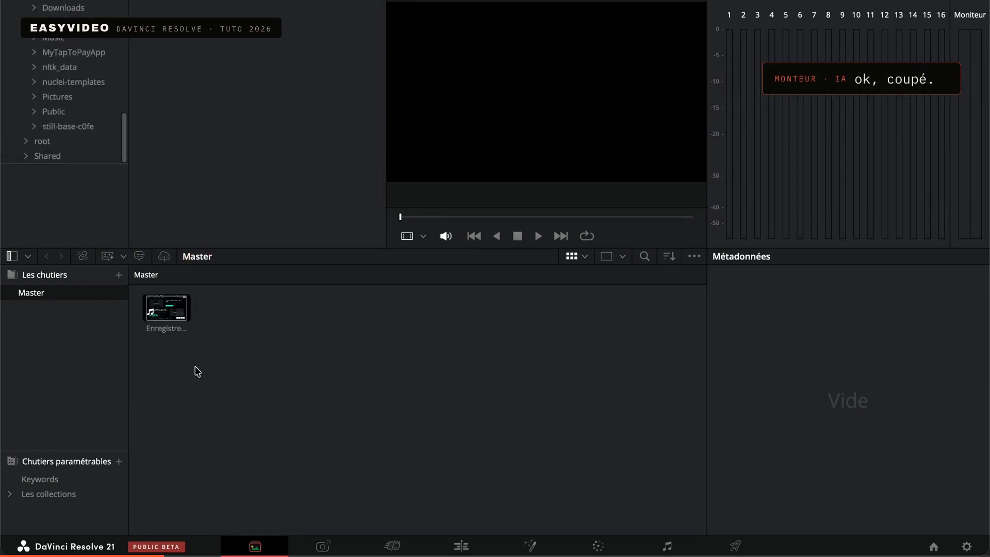
Preview the imported screen recording in the Master bin and look at the Edit and Cut pages
{"action": "left_click", "coordinate": [163, 315]}
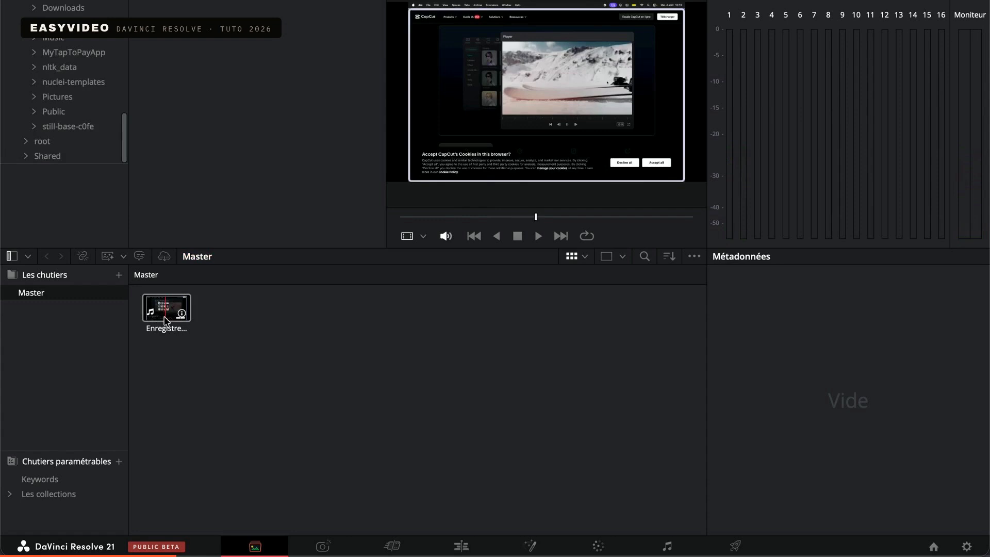
{"action": "left_click", "coordinate": [190, 354]}
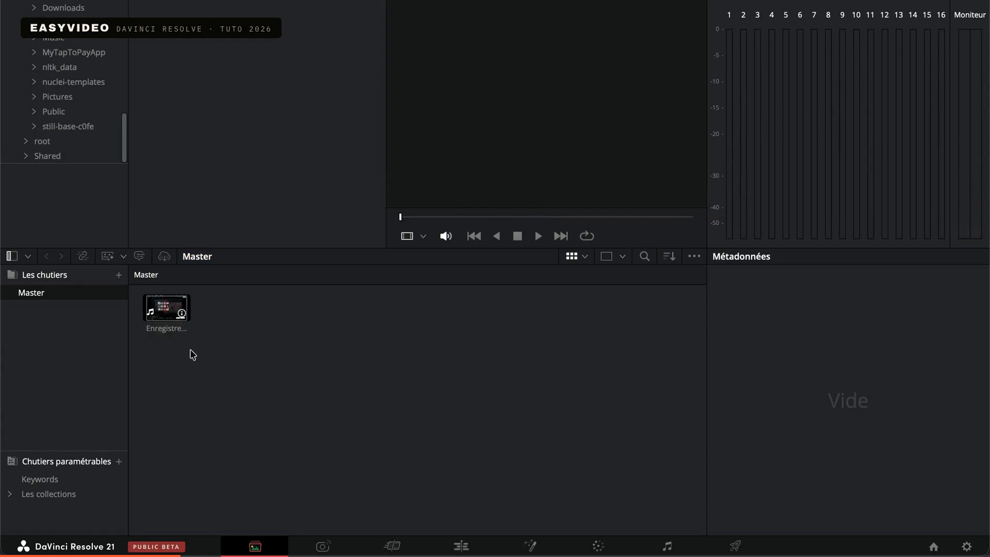
{"action": "left_click", "coordinate": [461, 546]}
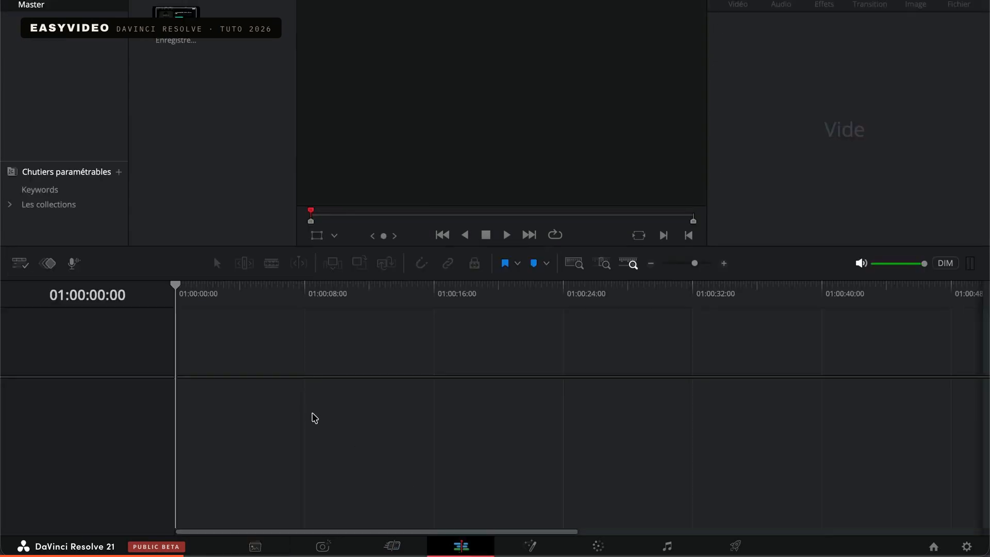
{"action": "left_click", "coordinate": [393, 545]}
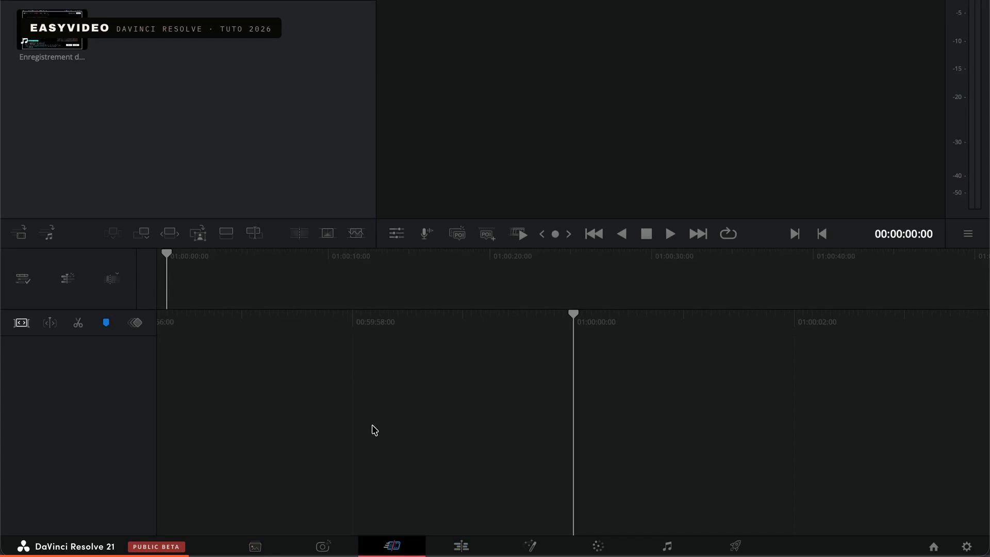
{"action": "left_click", "coordinate": [253, 546]}
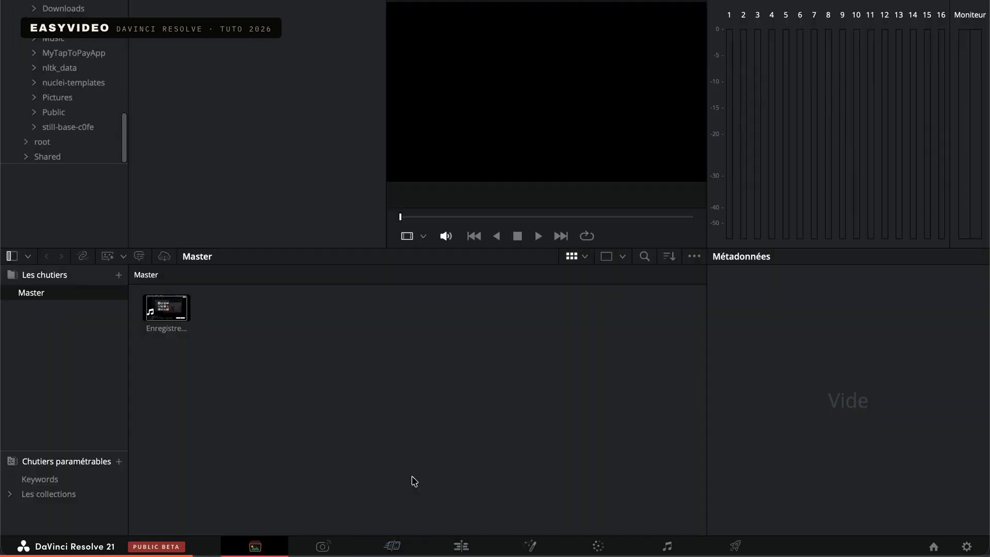
On the Edit page, place the screen recording on the timeline so that it starts at 01:00:00:00
{"action": "left_click", "coordinate": [458, 545]}
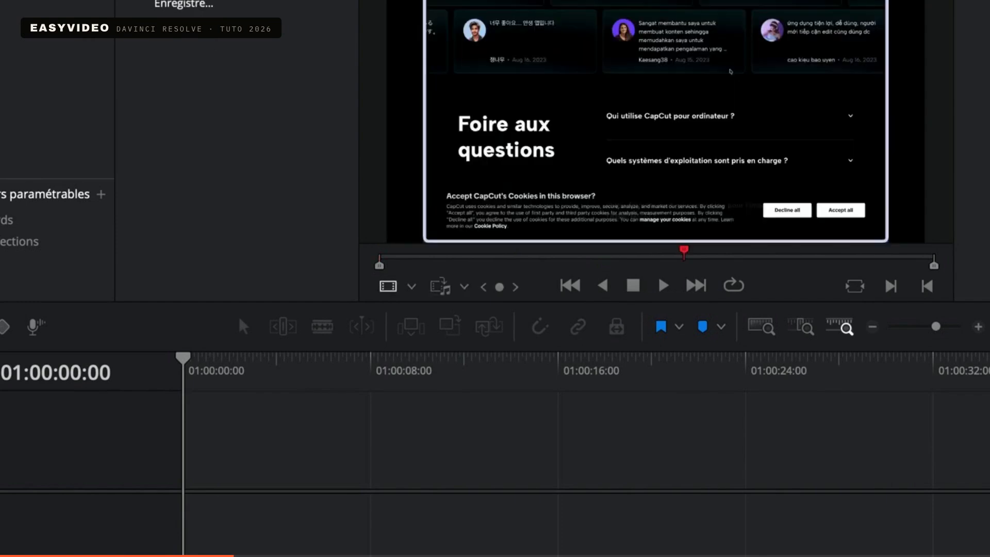
{"action": "left_click_drag", "start_coordinate": [196, 4], "coordinate": [230, 404]}
{"action": "left_click_drag", "start_coordinate": [324, 394], "coordinate": [270, 398]}
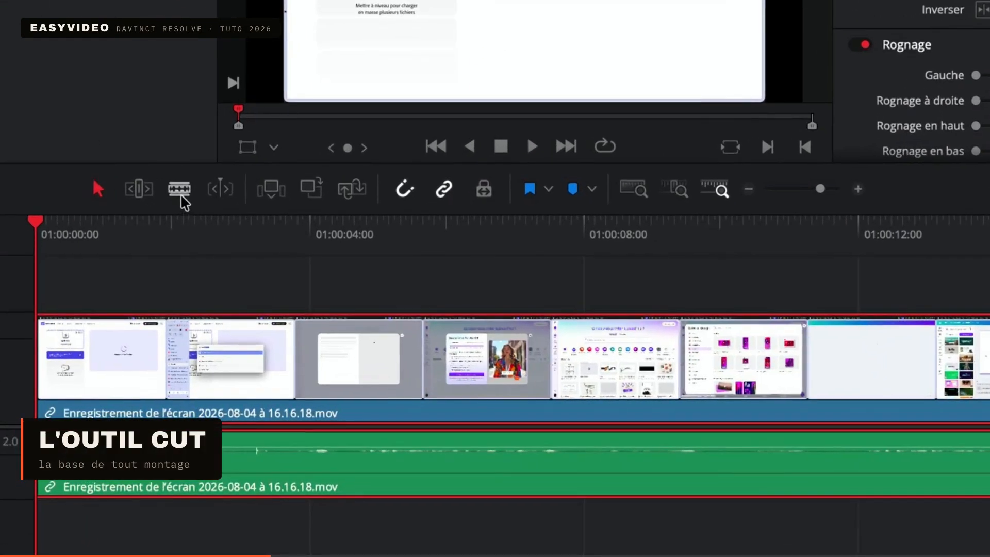
Split the recording with the blade tool at fifteen points between about 2 and 13 seconds on the timeline
{"action": "left_click", "coordinate": [179, 189]}
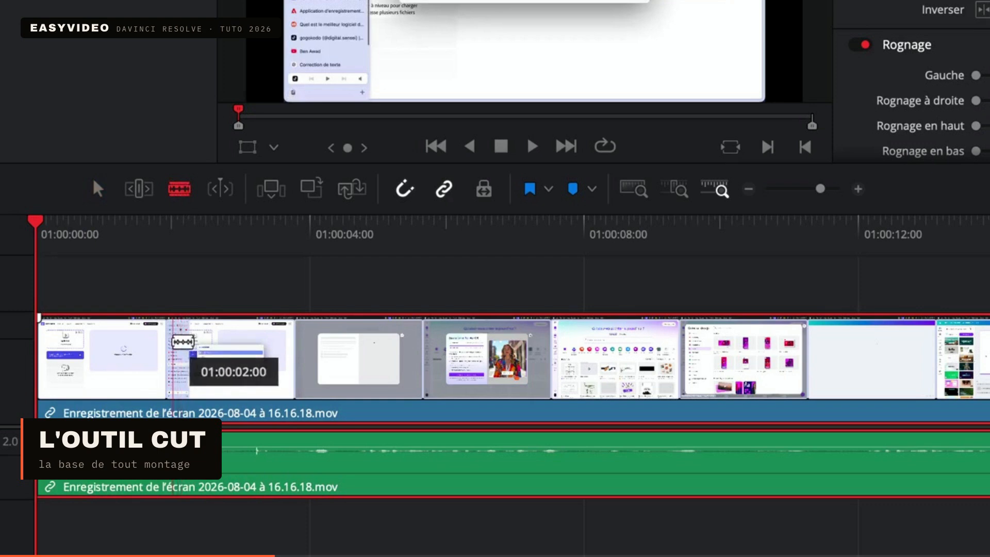
{"action": "left_click", "coordinate": [173, 342]}
{"action": "left_click", "coordinate": [368, 345]}
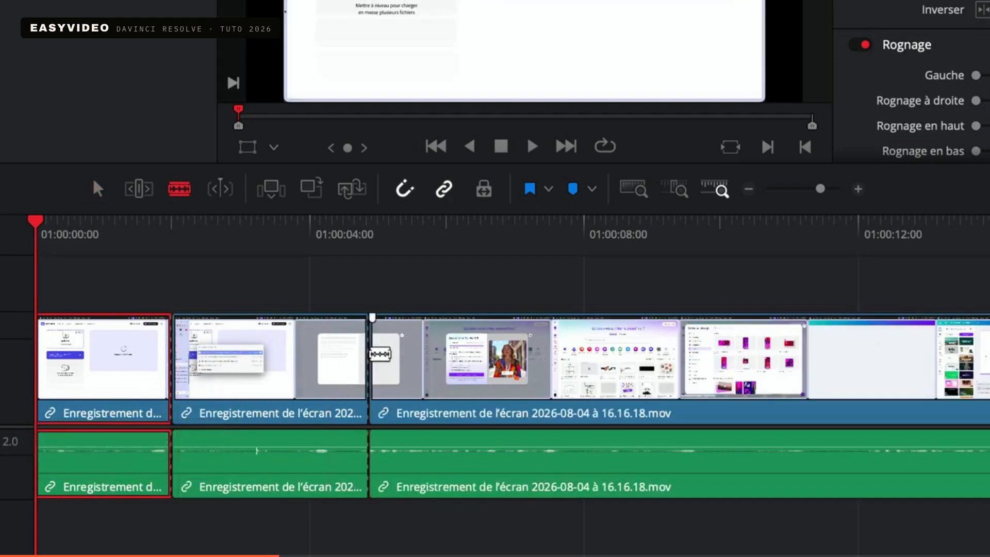
{"action": "left_click", "coordinate": [266, 360]}
{"action": "left_click", "coordinate": [455, 364]}
{"action": "left_click", "coordinate": [546, 368]}
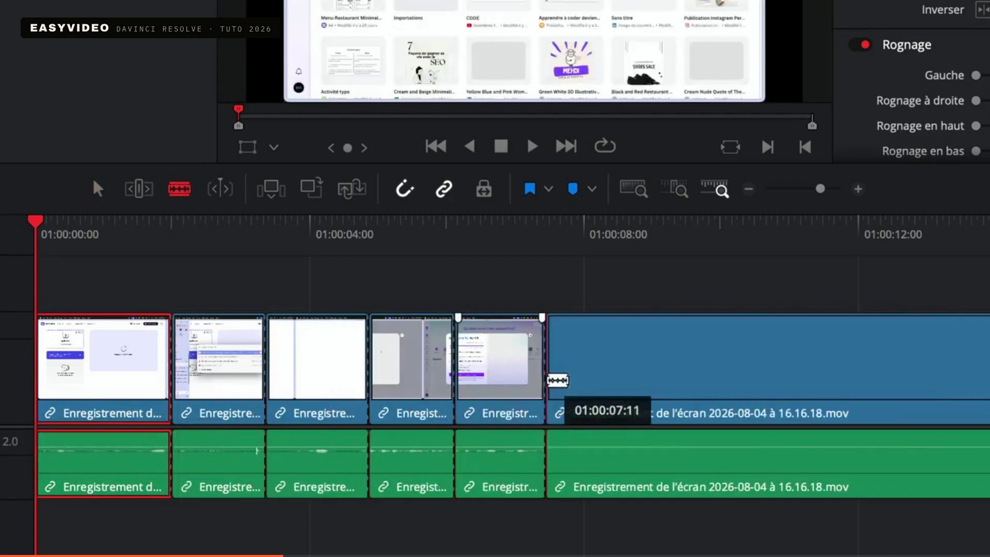
{"action": "left_click", "coordinate": [661, 376]}
{"action": "left_click", "coordinate": [750, 376]}
{"action": "left_click", "coordinate": [834, 372]}
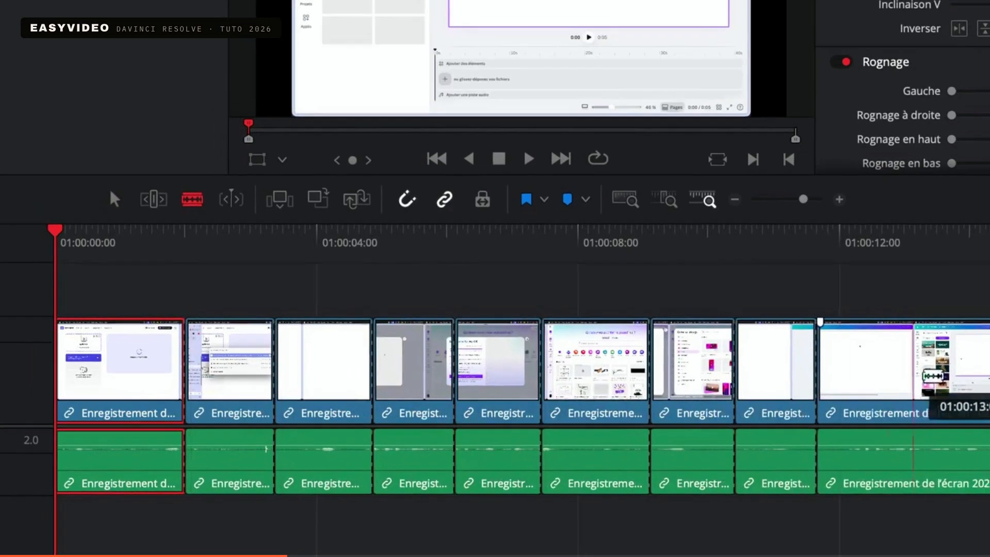
{"action": "left_click", "coordinate": [943, 377]}
{"action": "left_click", "coordinate": [657, 397]}
{"action": "left_click", "coordinate": [674, 396]}
{"action": "left_click", "coordinate": [751, 390]}
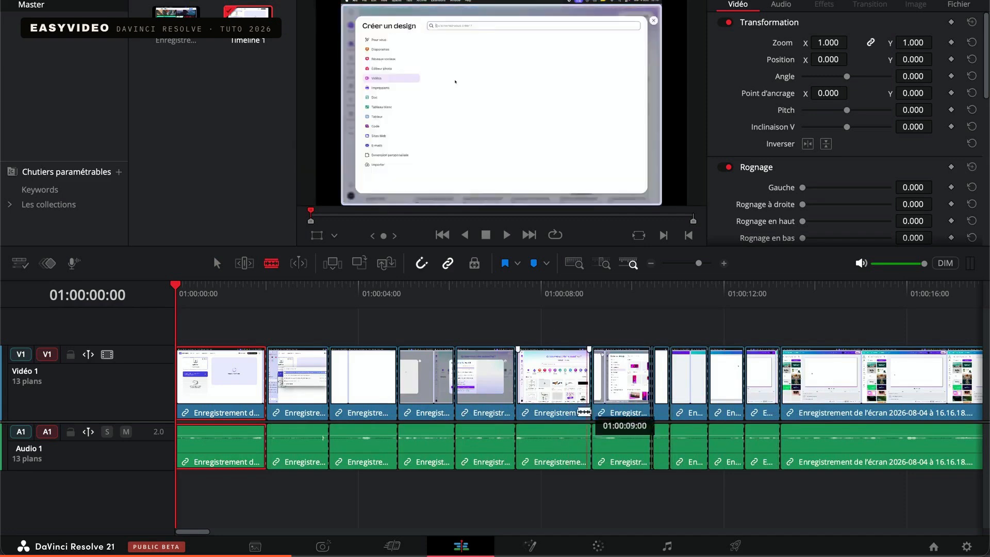
{"action": "left_click", "coordinate": [353, 369]}
{"action": "left_click", "coordinate": [363, 374]}
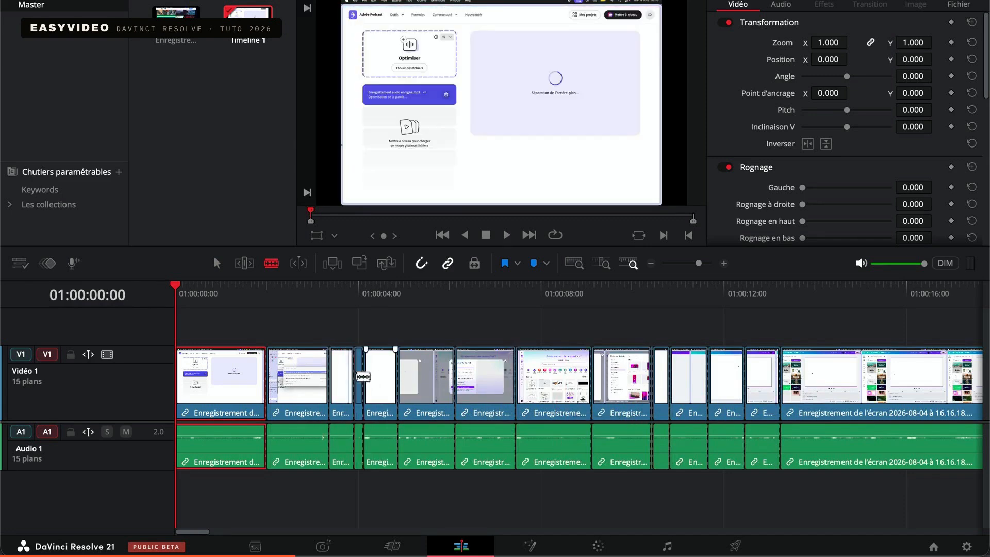
{"action": "left_click", "coordinate": [289, 376]}
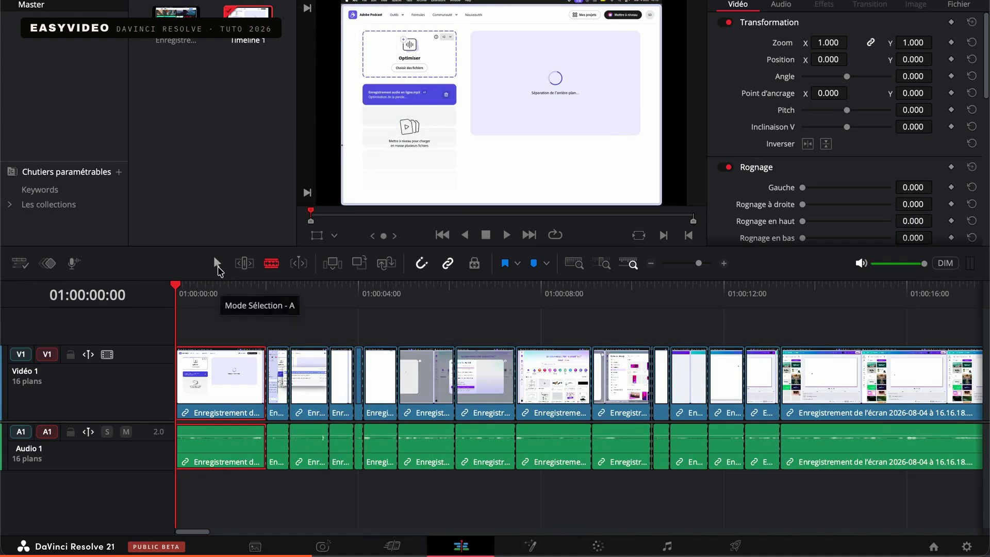
Return to selection mode and delete the first three clips at the beginning of the timeline, leaving their space empty
{"action": "left_click", "coordinate": [218, 264]}
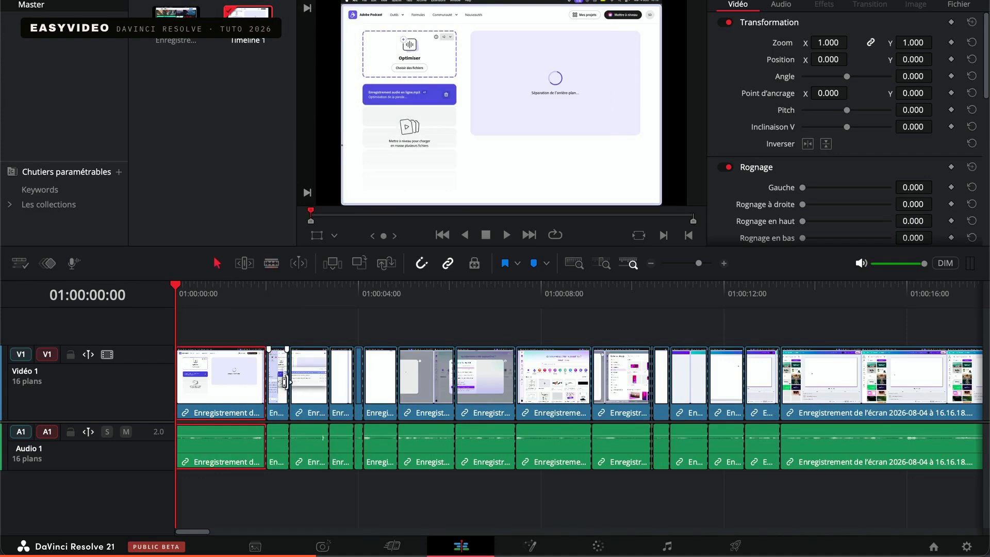
{"action": "left_click", "coordinate": [283, 382]}
{"action": "left_click", "coordinate": [314, 387]}
{"action": "key", "text": "Delete"}
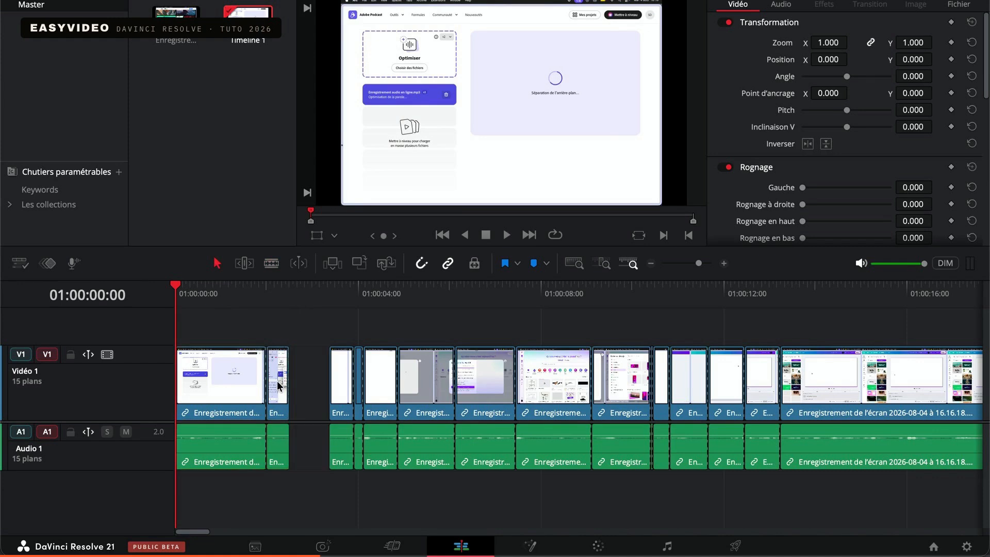
{"action": "left_click", "coordinate": [279, 384]}
{"action": "key", "text": "Delete"}
{"action": "left_click", "coordinate": [208, 385]}
{"action": "key", "text": "Delete"}
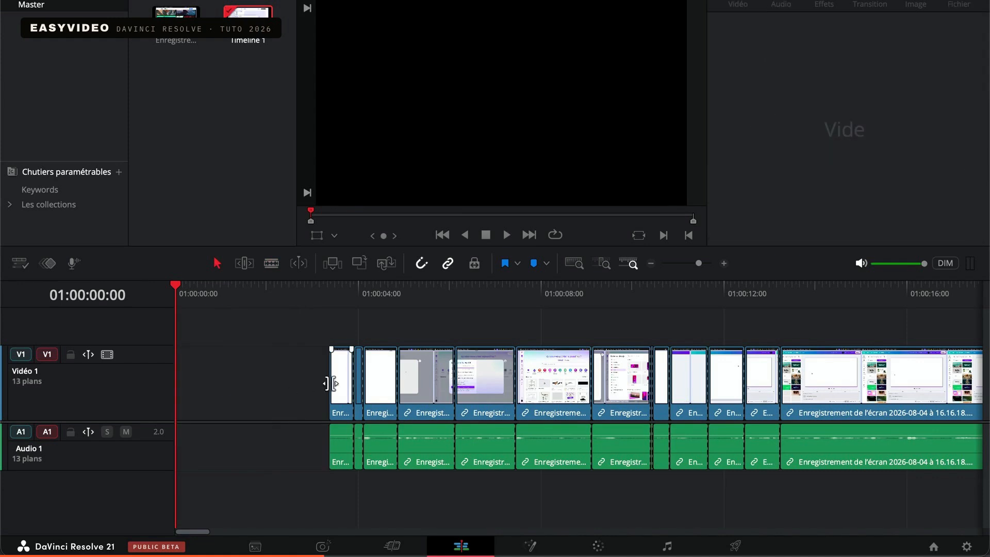
Move the first remaining clip to the timeline start, the white clip directly behind it, and the narrow clip slightly after them
{"action": "left_click_drag", "start_coordinate": [330, 386], "coordinate": [173, 388]}
{"action": "left_click", "coordinate": [382, 388]}
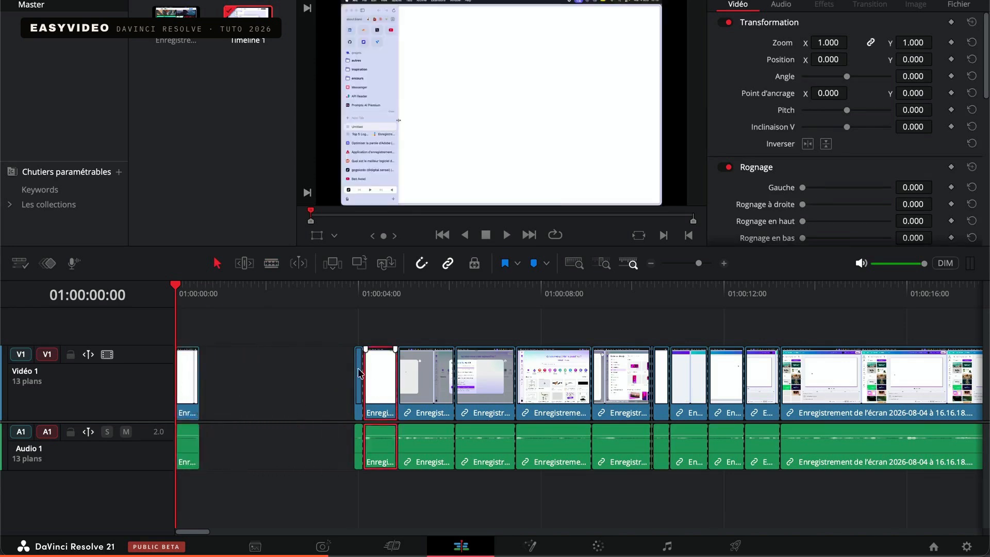
{"action": "left_click_drag", "start_coordinate": [381, 388], "coordinate": [210, 361]}
{"action": "left_click_drag", "start_coordinate": [359, 375], "coordinate": [252, 375]}
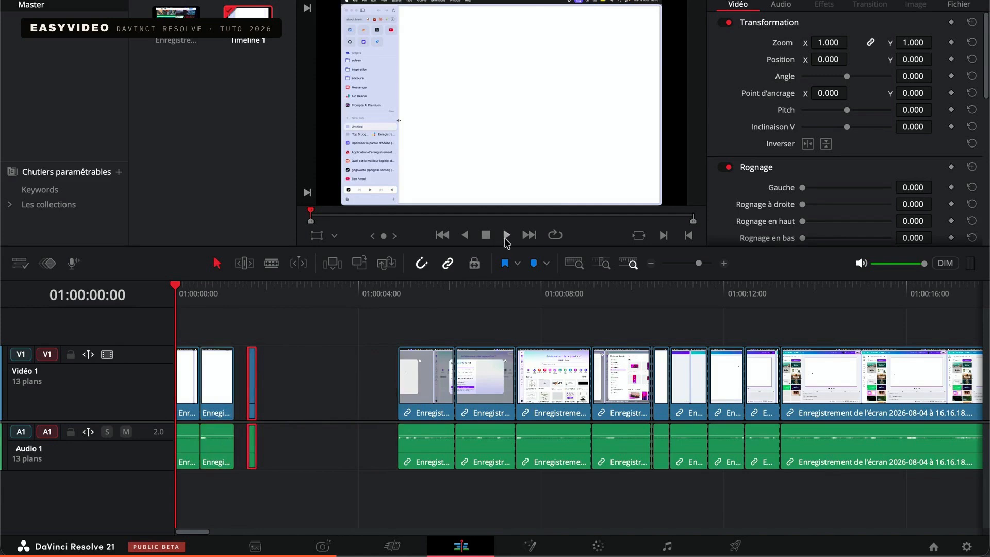
Play the timeline from the start through the empty stretches and stop playback
{"action": "left_click", "coordinate": [507, 235]}
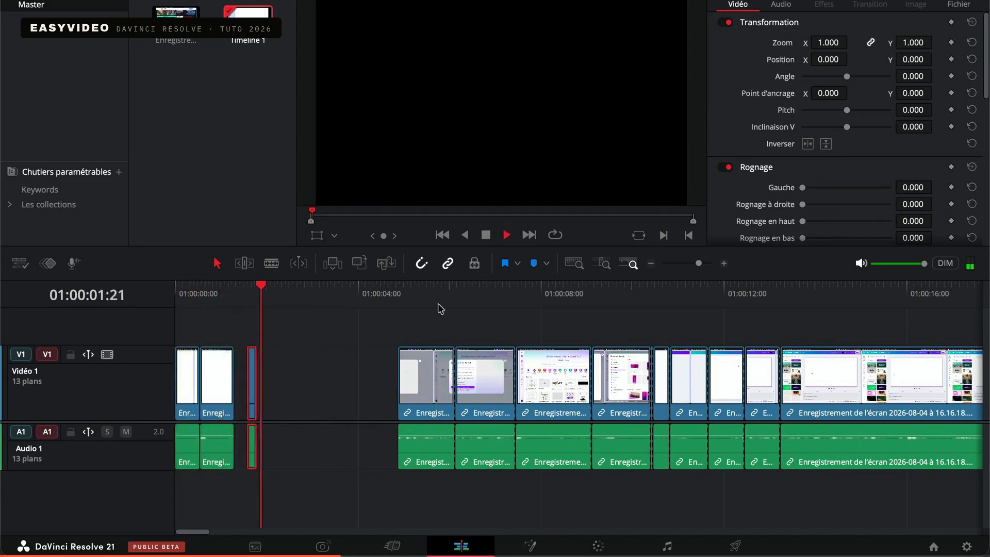
{"action": "left_click", "coordinate": [342, 391]}
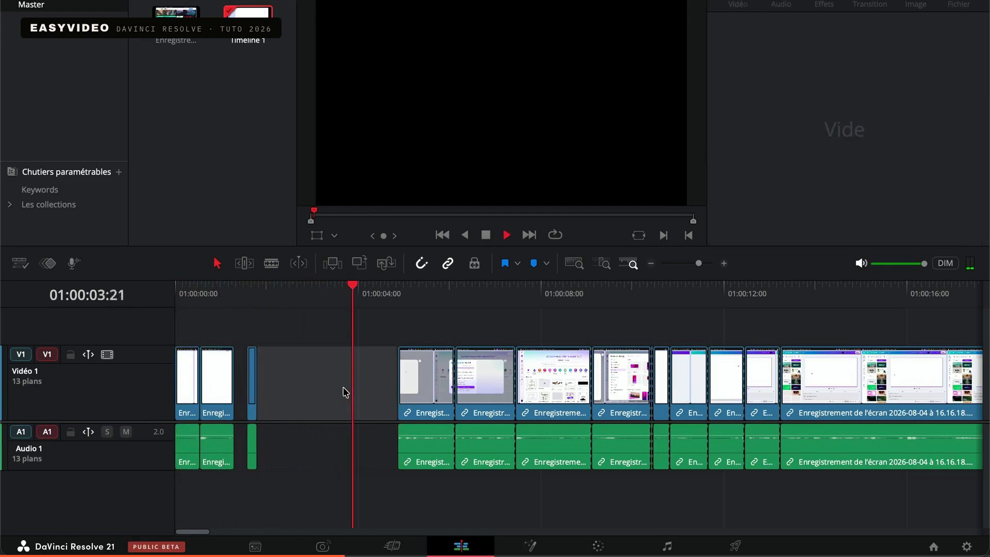
{"action": "key", "text": "space"}
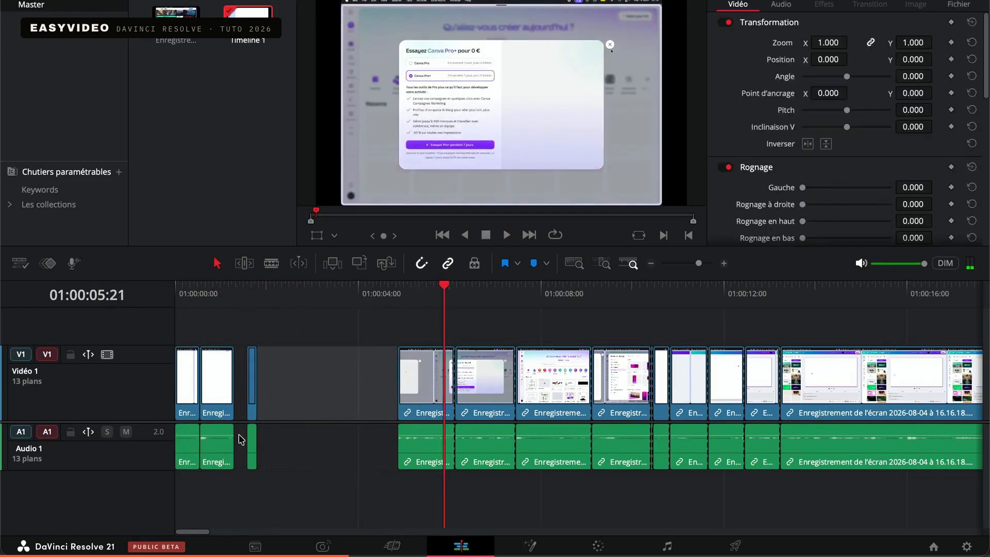
Delete the large gap after the narrow clip and the small gap before it so the clips close up
{"action": "left_click", "coordinate": [307, 400]}
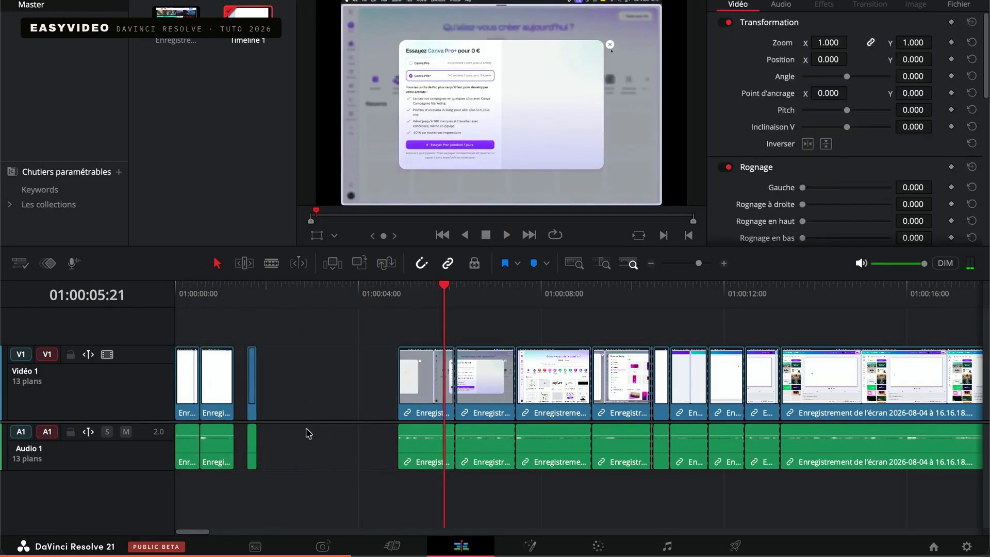
{"action": "left_click", "coordinate": [242, 393]}
{"action": "left_click", "coordinate": [301, 396]}
{"action": "left_click", "coordinate": [242, 393]}
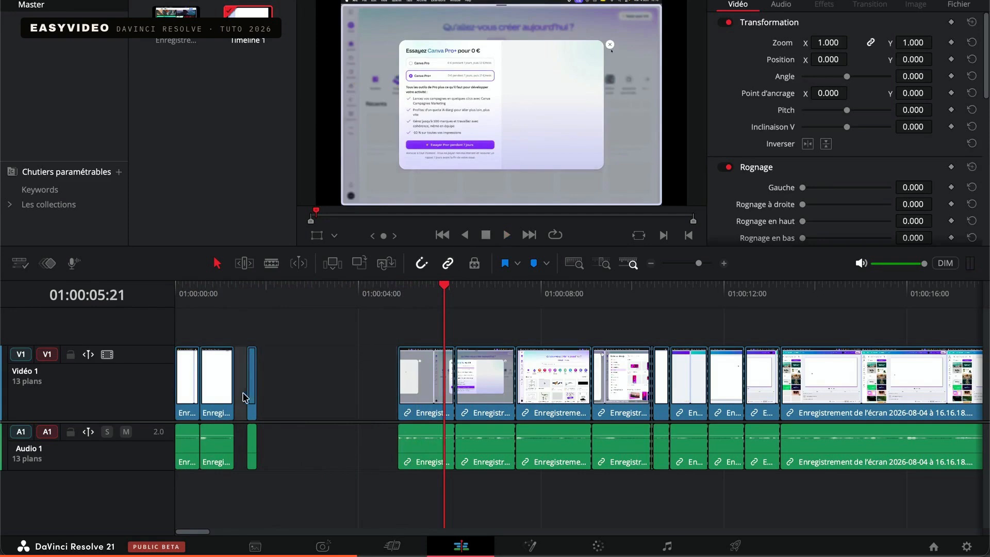
{"action": "left_click", "coordinate": [296, 396]}
{"action": "key", "text": "Delete"}
{"action": "left_click", "coordinate": [239, 388]}
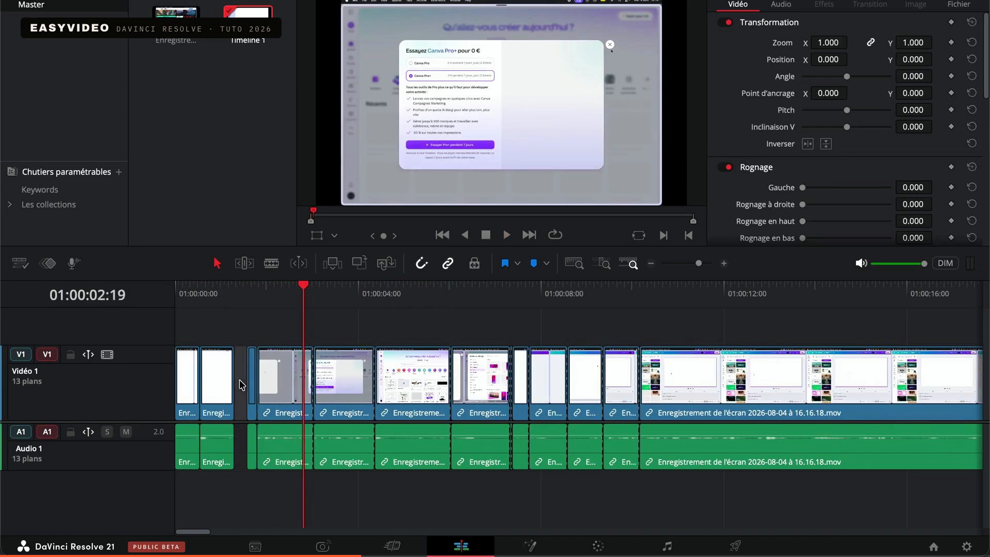
{"action": "key", "text": "Delete"}
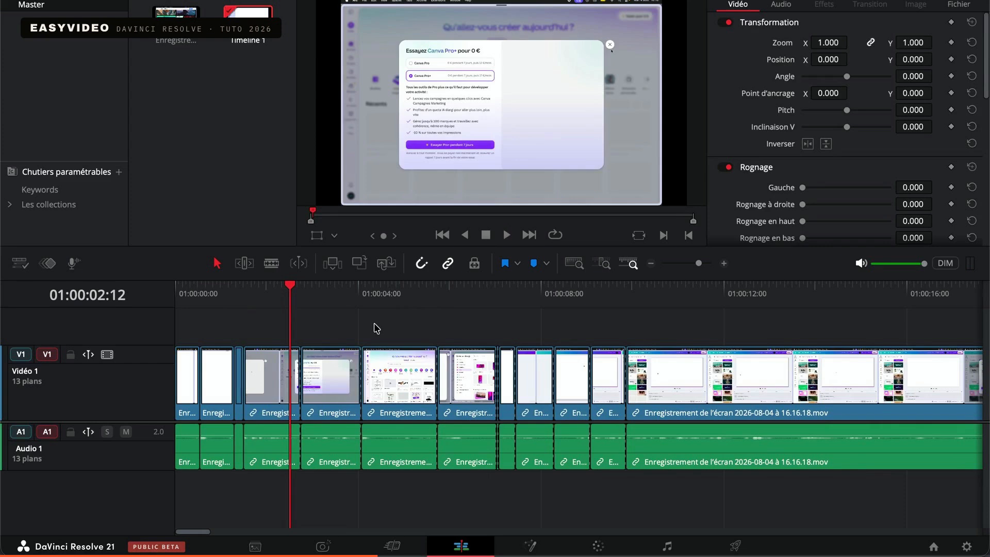
Cut the long last clip with the blade at five points between about 10 and 14 seconds
{"action": "left_click", "coordinate": [272, 263]}
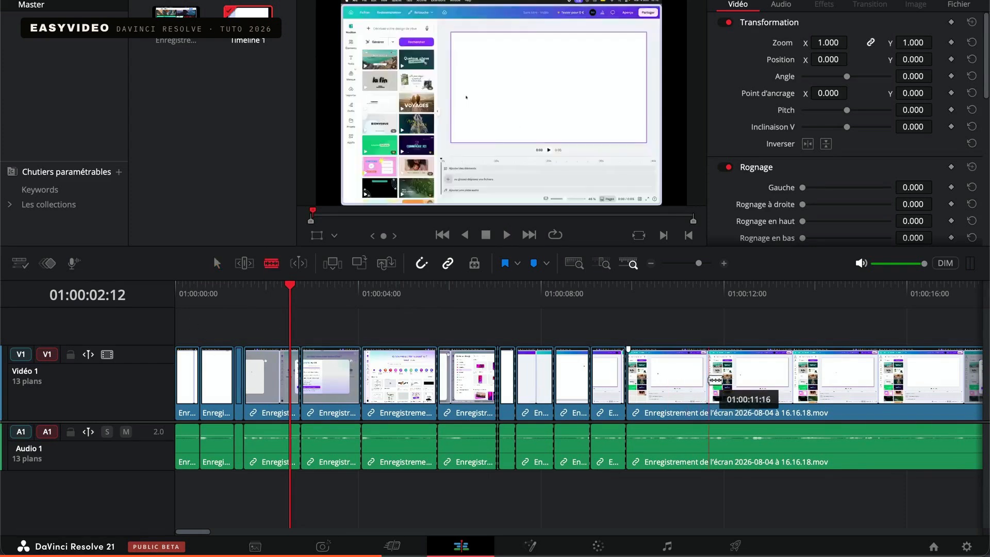
{"action": "left_click", "coordinate": [693, 381]}
{"action": "left_click", "coordinate": [663, 382]}
{"action": "left_click", "coordinate": [735, 381]}
{"action": "left_click", "coordinate": [804, 382]}
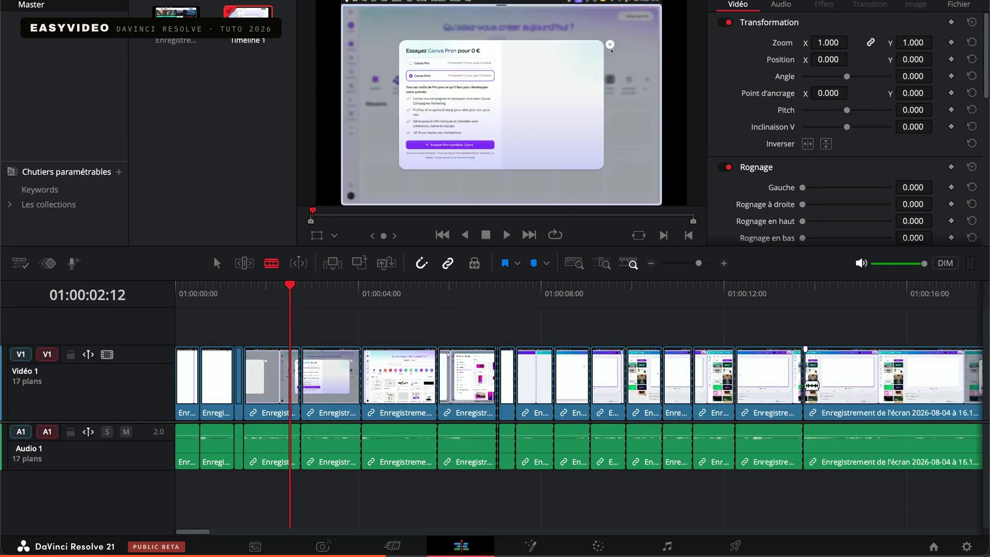
{"action": "left_click", "coordinate": [757, 381]}
Return to selection mode and move the short segment just before the last clip up onto a new video track
{"action": "left_click", "coordinate": [217, 263]}
{"action": "left_click", "coordinate": [774, 375]}
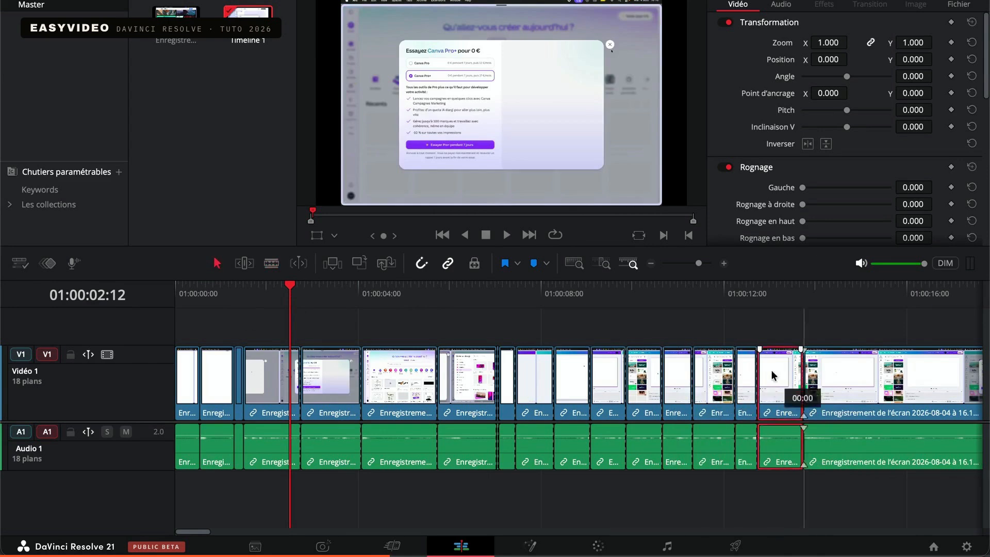
{"action": "left_click_drag", "start_coordinate": [772, 375], "coordinate": [763, 336]}
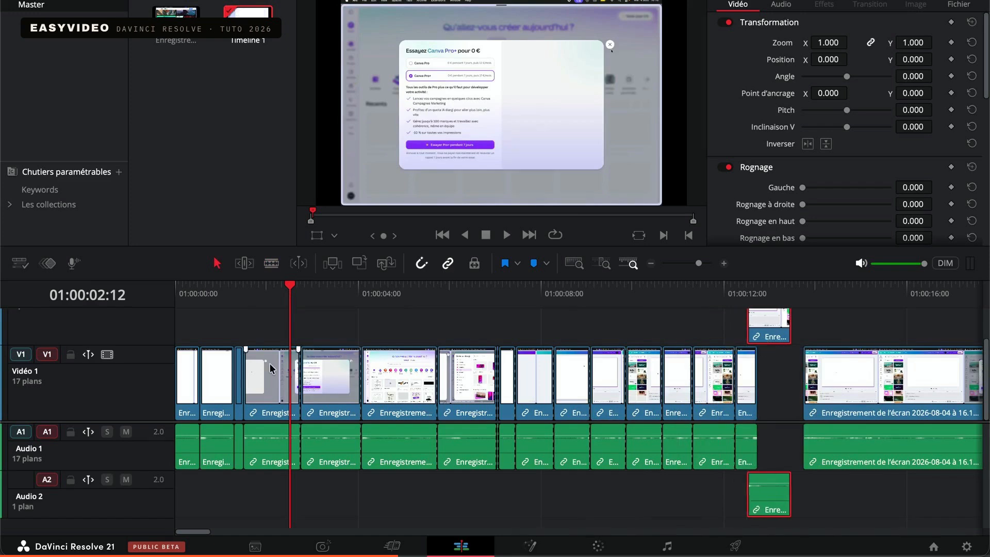
Select the clip under 01:00:05:00 and set its zoom to 1.930 and its horizontal position to 52
{"action": "left_click", "coordinate": [219, 379]}
{"action": "left_click", "coordinate": [208, 297]}
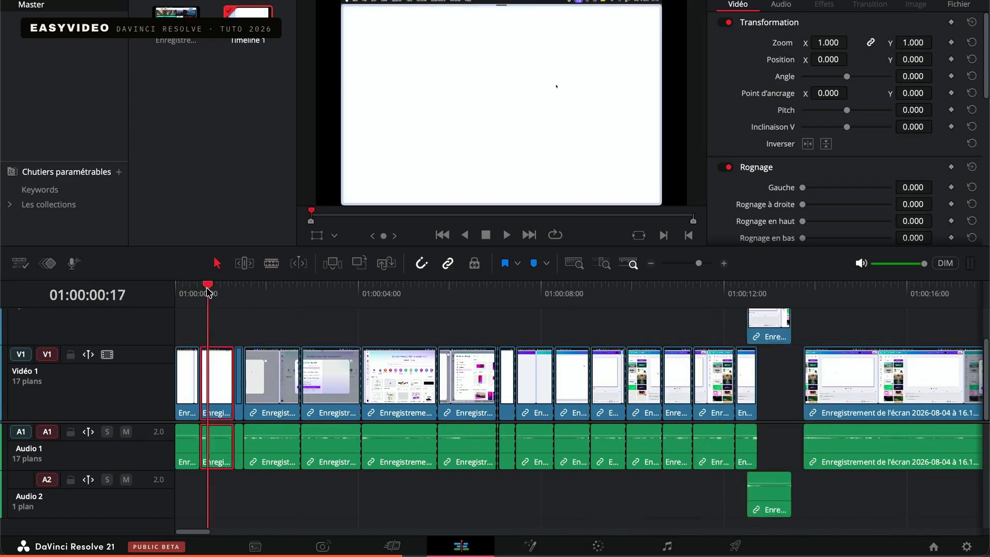
{"action": "left_click", "coordinate": [403, 392]}
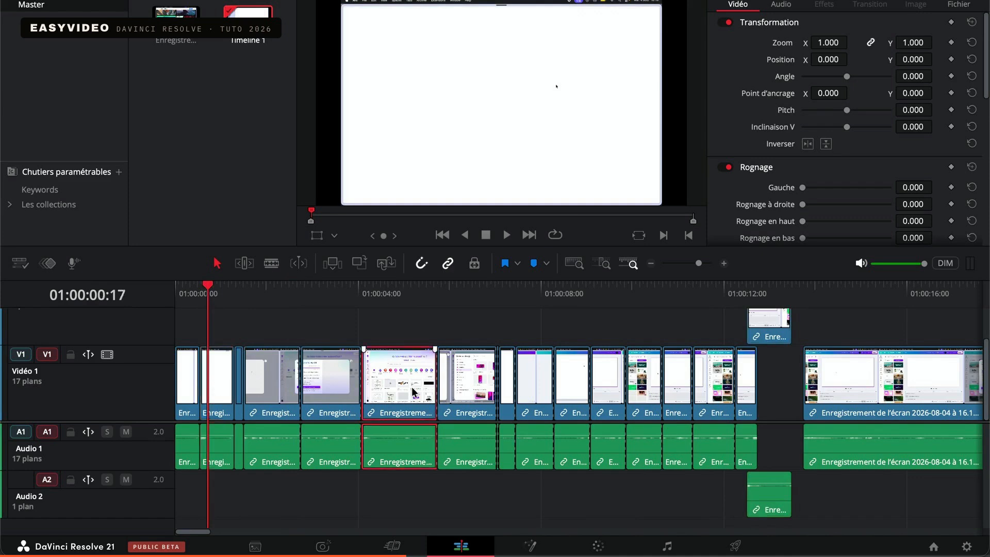
{"action": "left_click", "coordinate": [404, 292]}
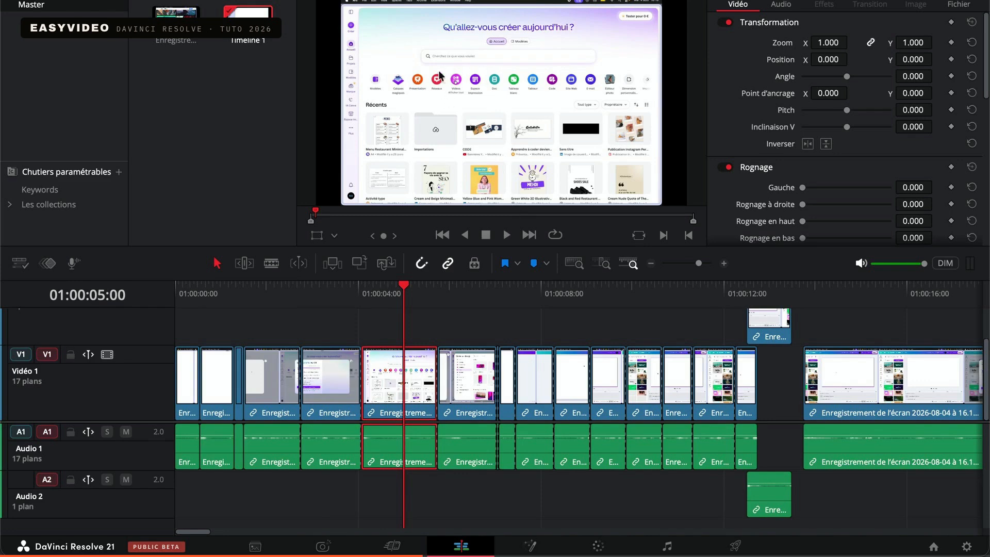
{"action": "left_click", "coordinate": [776, 5]}
{"action": "left_click", "coordinate": [738, 2]}
{"action": "left_click_drag", "start_coordinate": [834, 46], "coordinate": [852, 58]}
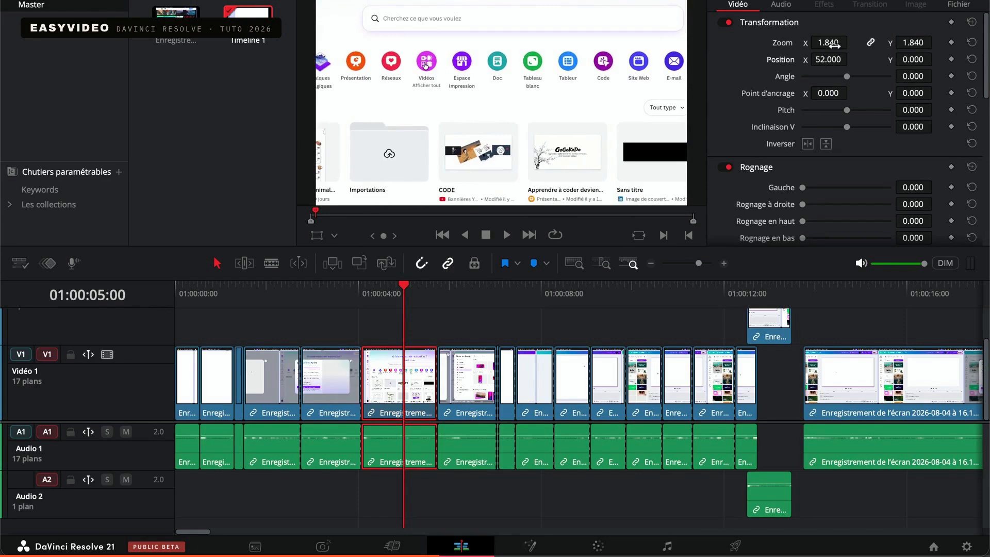
{"action": "mouse_move", "coordinate": [833, 45]}
{"action": "left_mouse_down"}
{"action": "mouse_move", "coordinate": [794, 45]}
{"action": "mouse_move", "coordinate": [835, 46]}
{"action": "left_mouse_up"}
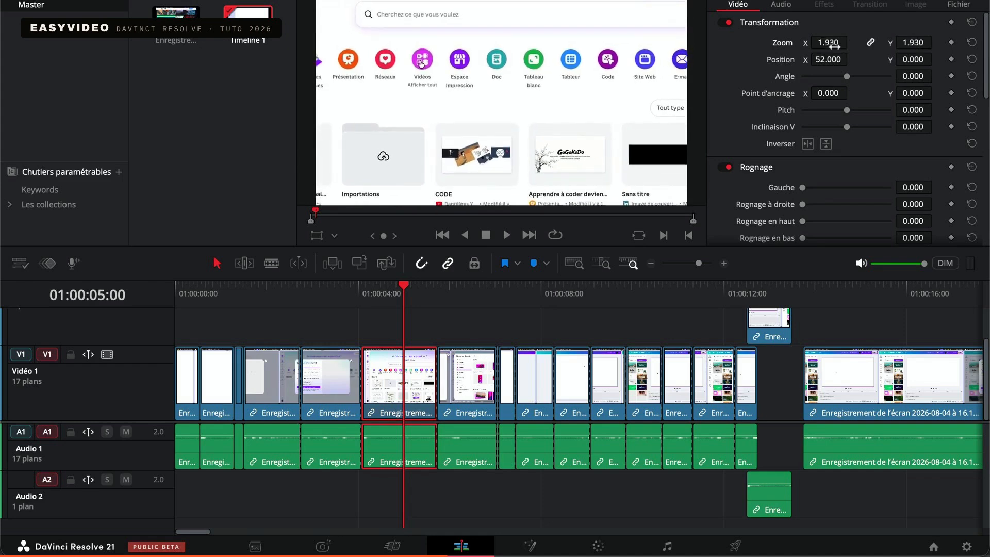
Animate the clip's zoom from a keyframe at 01:00:04:12 to 1.160 at 01:00:05:05 and play it back
{"action": "left_click_drag", "start_coordinate": [398, 293], "coordinate": [381, 297]}
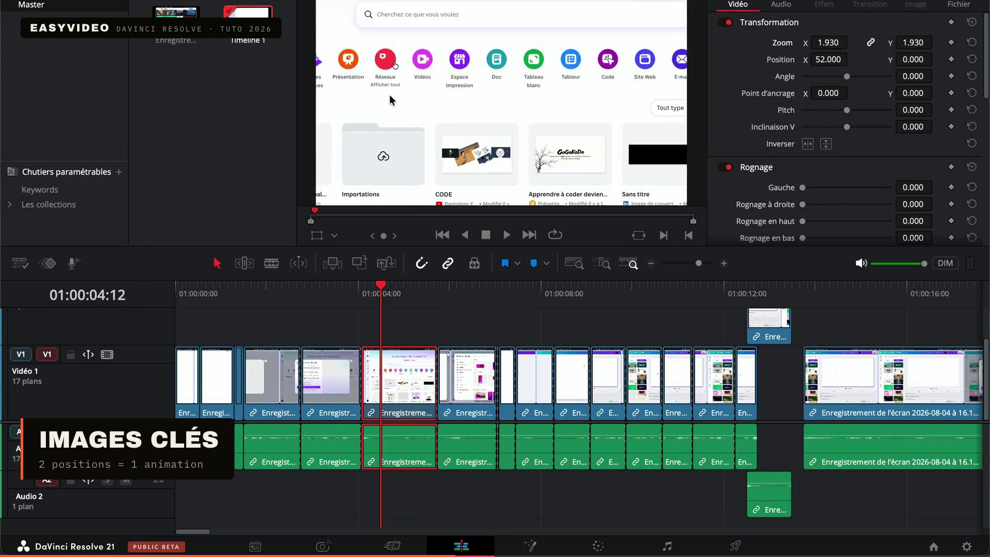
{"action": "left_click", "coordinate": [951, 43]}
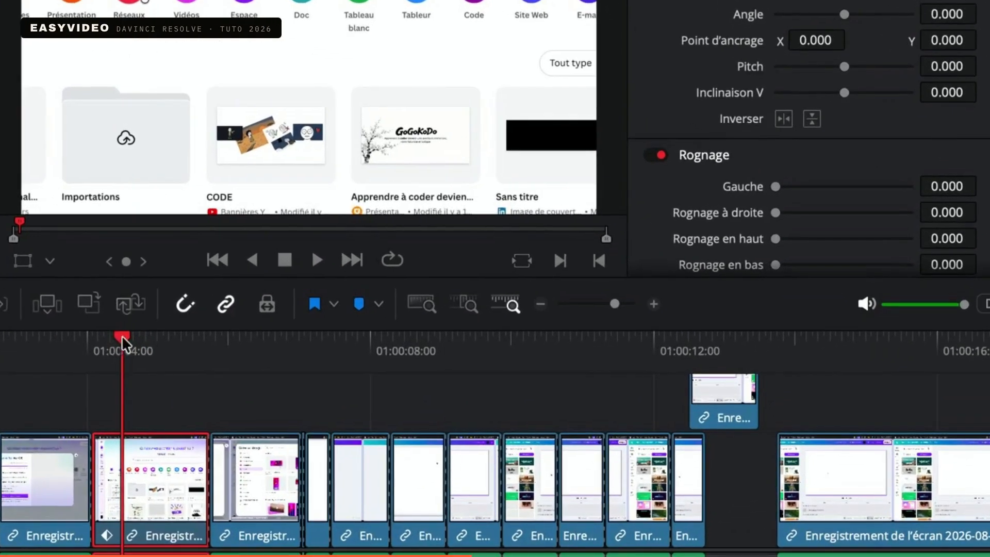
{"action": "left_click_drag", "start_coordinate": [121, 336], "coordinate": [173, 345]}
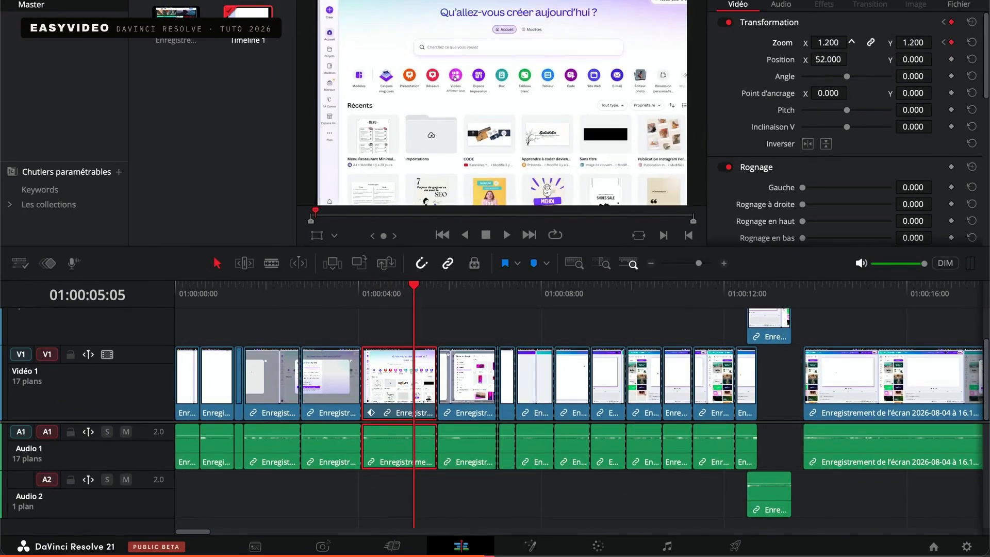
{"action": "left_click_drag", "start_coordinate": [853, 42], "coordinate": [849, 42]}
{"action": "left_click_drag", "start_coordinate": [394, 297], "coordinate": [374, 297]}
{"action": "key", "text": "space"}
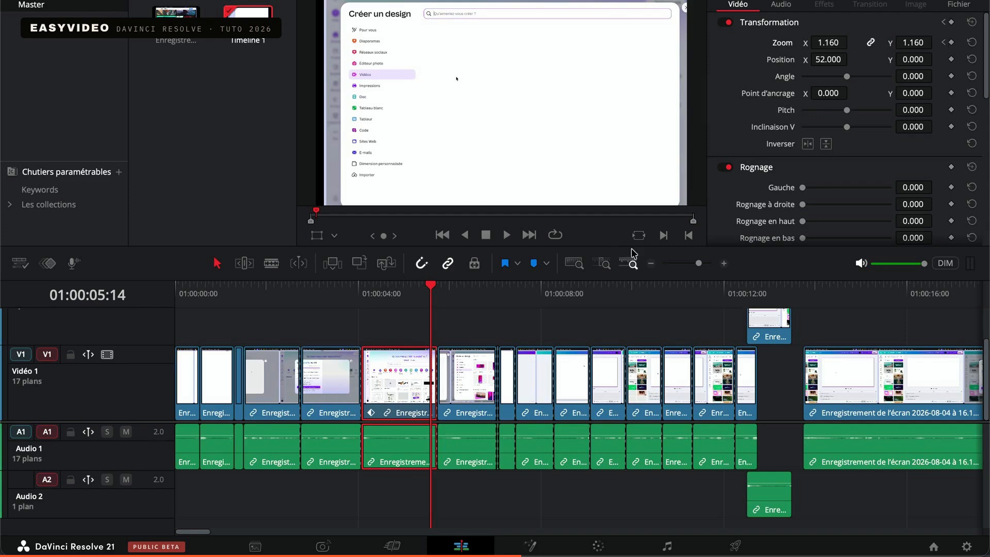
Try out the clip's left crop and add a right-crop keyframe at 01:00:05:14
{"action": "scroll", "coordinate": [784, 161], "scroll_direction": "down", "scroll_amount": 3}
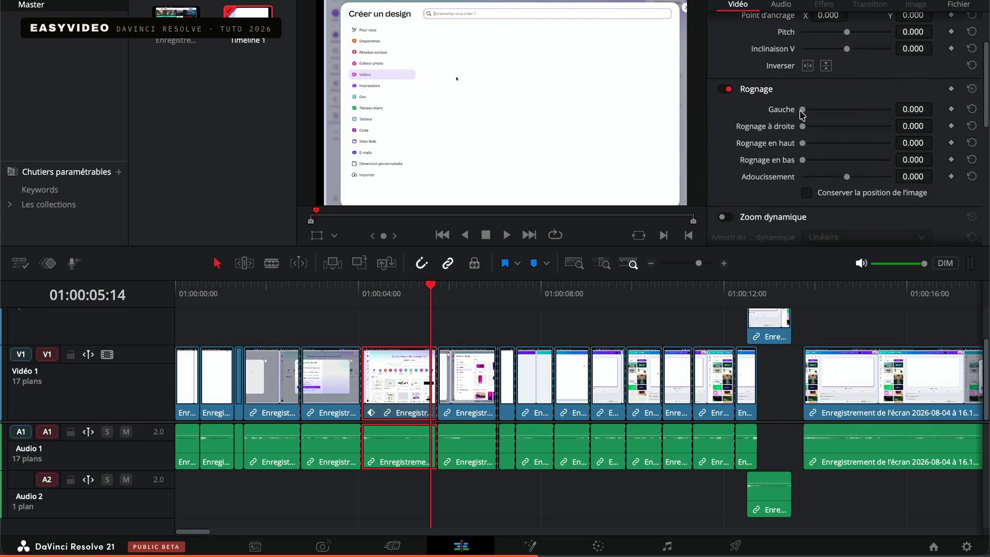
{"action": "left_click_drag", "start_coordinate": [803, 110], "coordinate": [785, 143]}
{"action": "left_click", "coordinate": [952, 126]}
Try a top crop of 1080, add a bottom-crop keyframe at 01:00:04:12, and return the top crop to 0
{"action": "left_click_drag", "start_coordinate": [428, 286], "coordinate": [411, 291]}
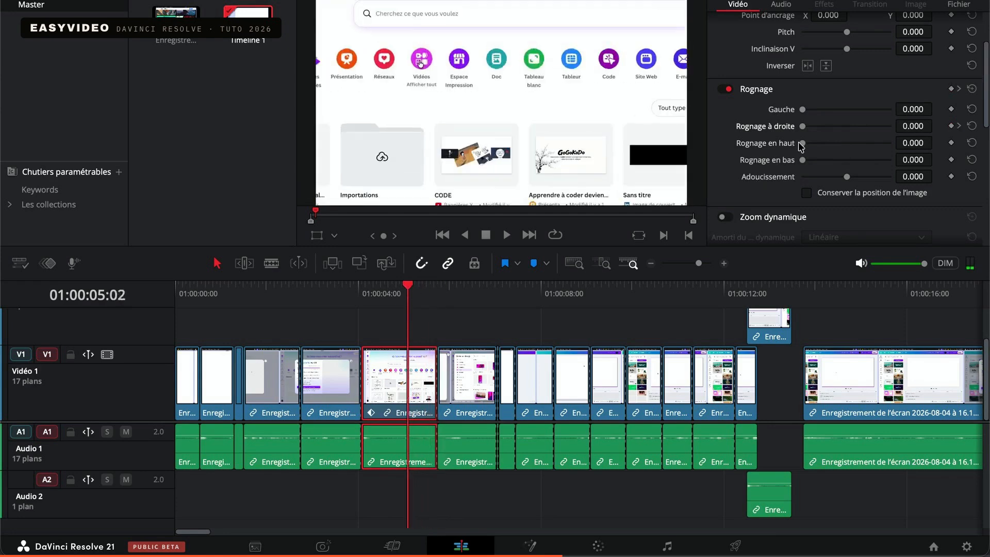
{"action": "left_click_drag", "start_coordinate": [802, 144], "coordinate": [913, 152]}
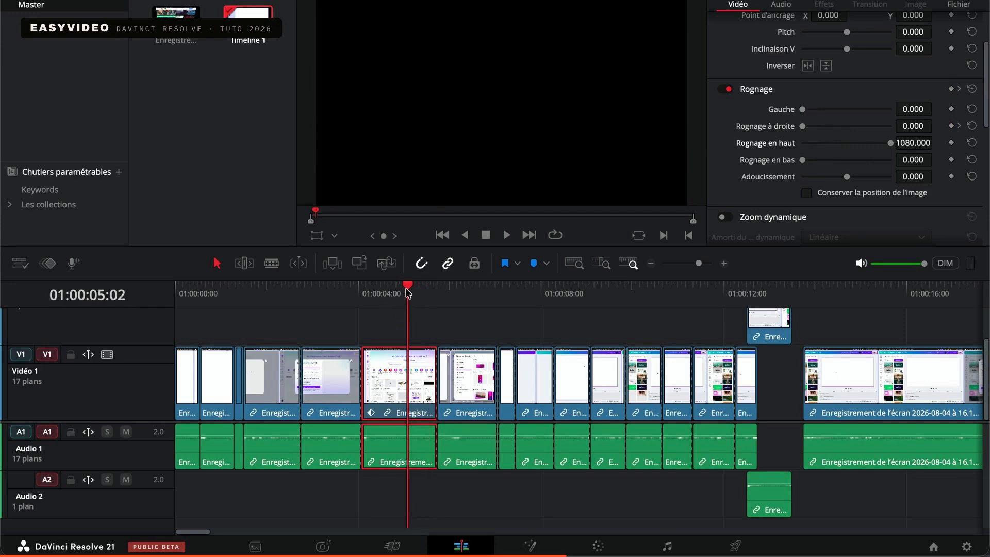
{"action": "left_click_drag", "start_coordinate": [408, 292], "coordinate": [381, 291]}
{"action": "left_click", "coordinate": [952, 160]}
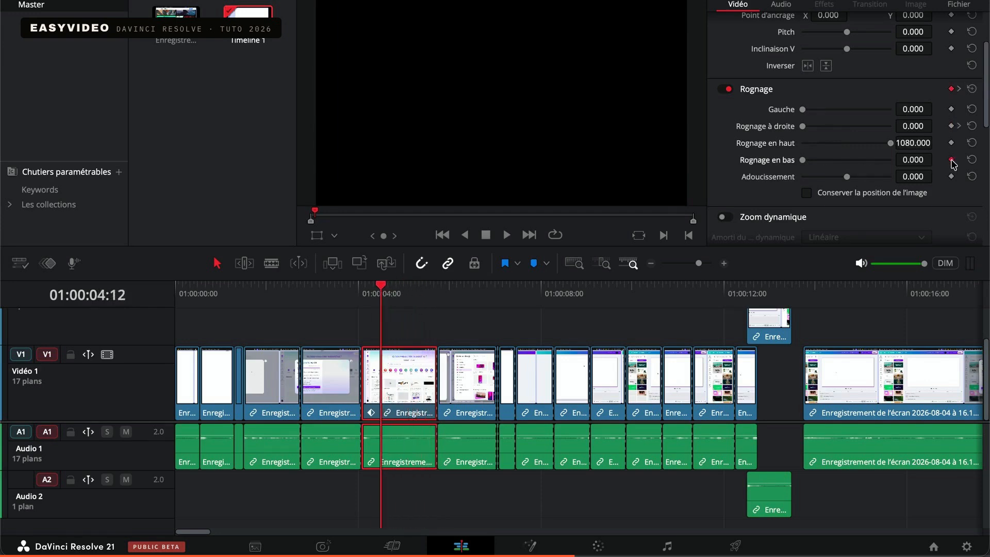
{"action": "left_click", "coordinate": [422, 292]}
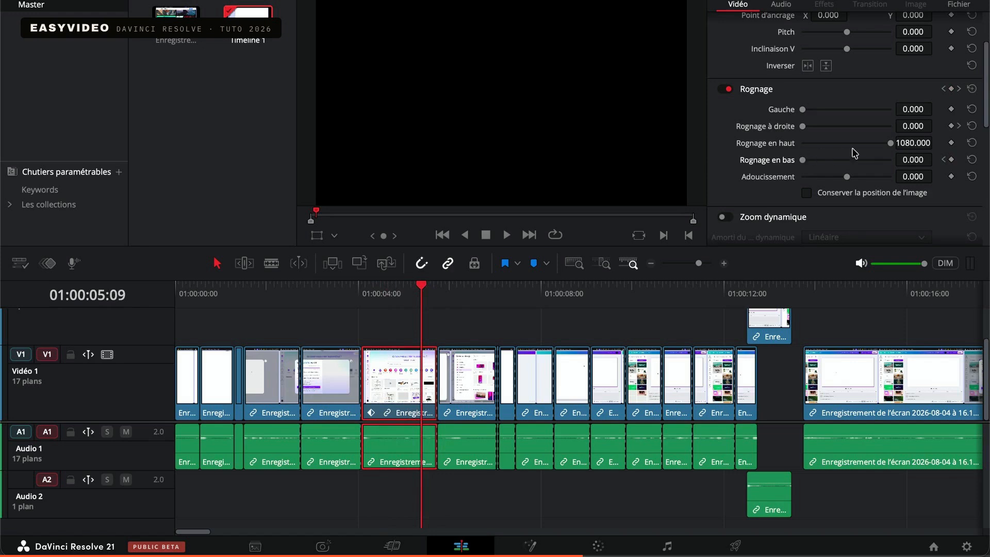
{"action": "left_click_drag", "start_coordinate": [891, 144], "coordinate": [762, 159]}
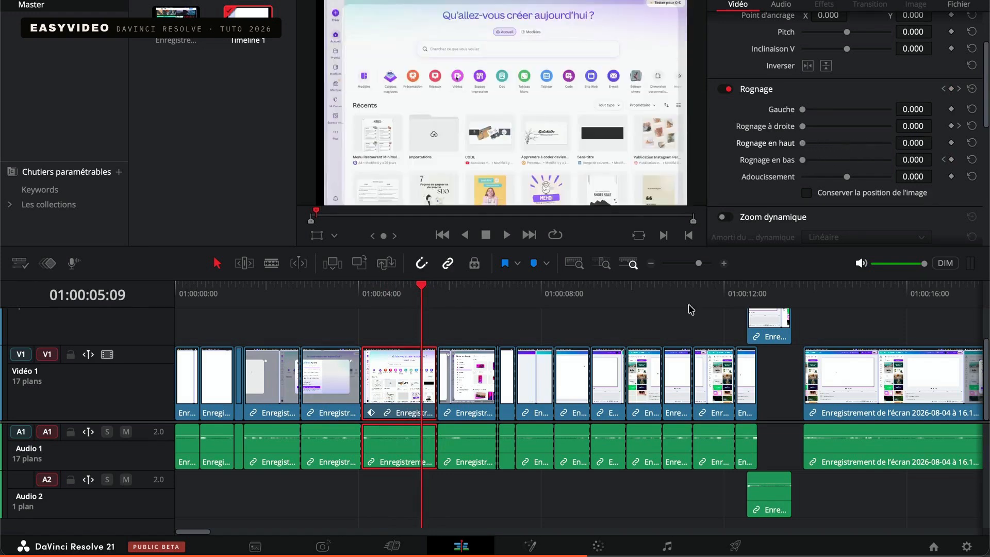
Animate the top crop from 0 at 01:00:04:12 to 1080 at 01:00:05:00 and scrub on to 01:00:06:08
{"action": "left_click", "coordinate": [944, 160]}
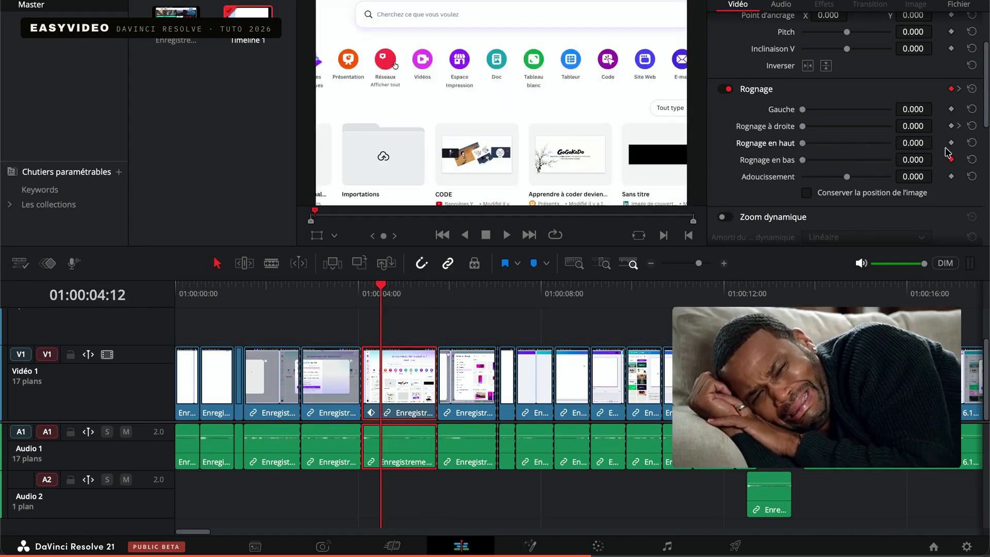
{"action": "left_click", "coordinate": [404, 292]}
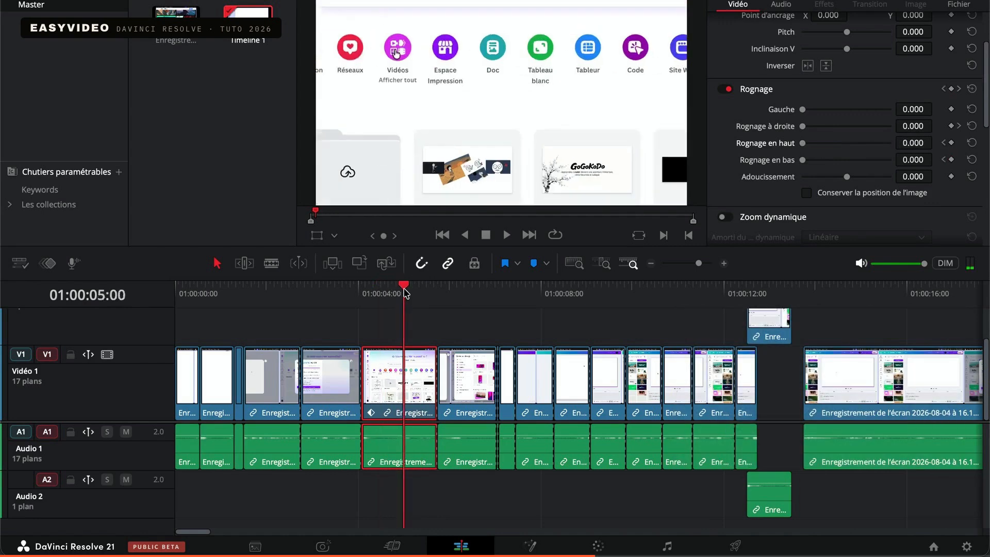
{"action": "left_click_drag", "start_coordinate": [803, 144], "coordinate": [935, 148]}
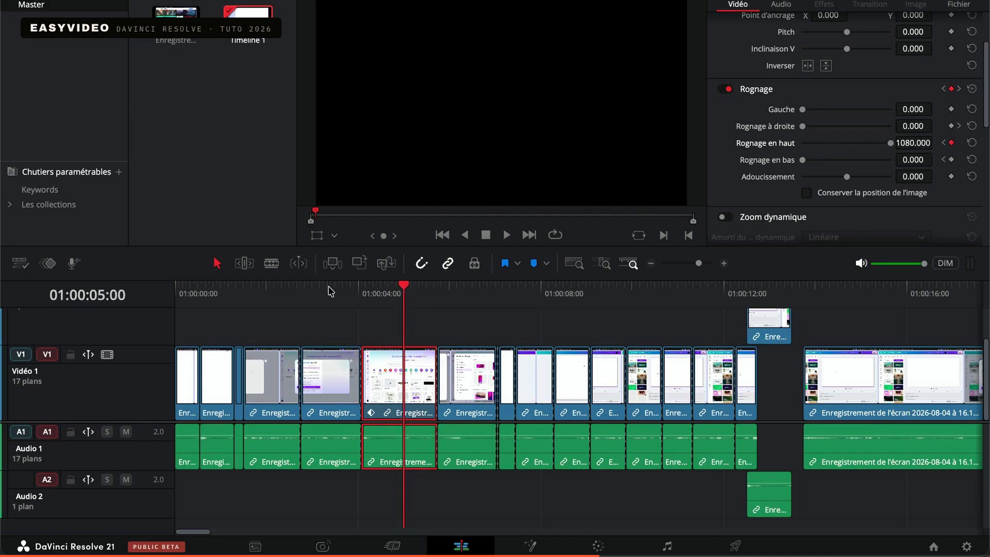
{"action": "left_click_drag", "start_coordinate": [404, 289], "coordinate": [465, 300]}
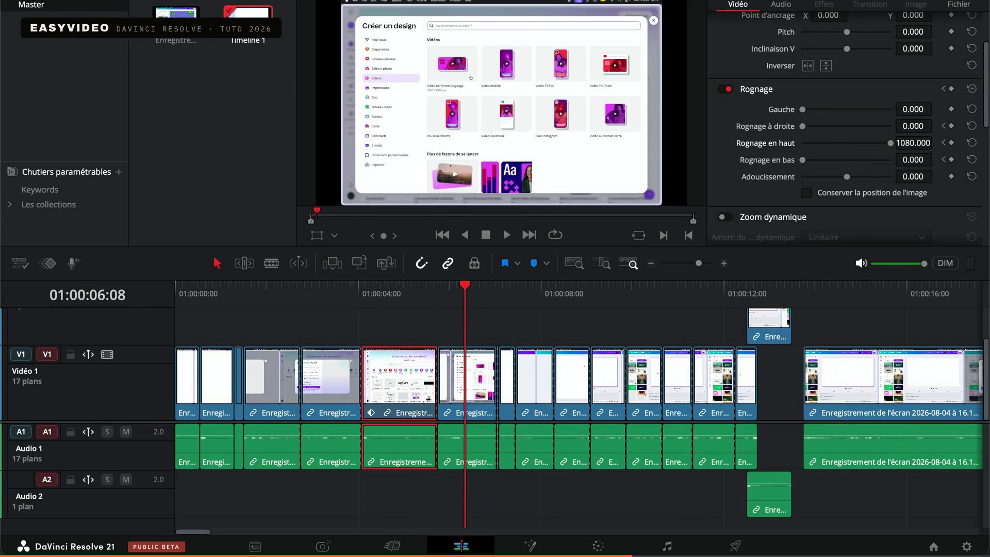
Add a Text+ title above the clips starting at about 1.5 seconds and preview it at 01:00:03:01
{"action": "left_click", "coordinate": [109, 1]}
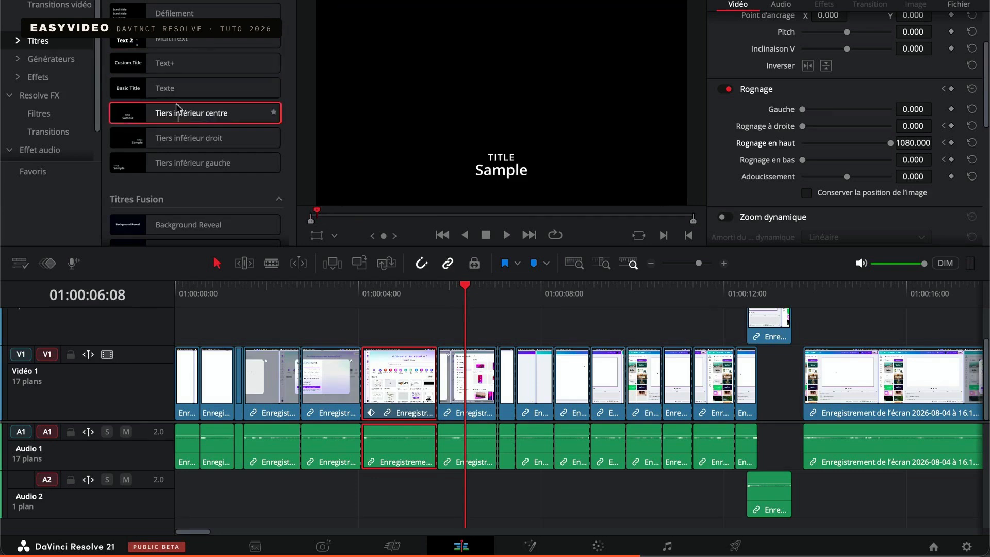
{"action": "left_click_drag", "start_coordinate": [163, 63], "coordinate": [247, 324]}
{"action": "left_click", "coordinate": [314, 295]}
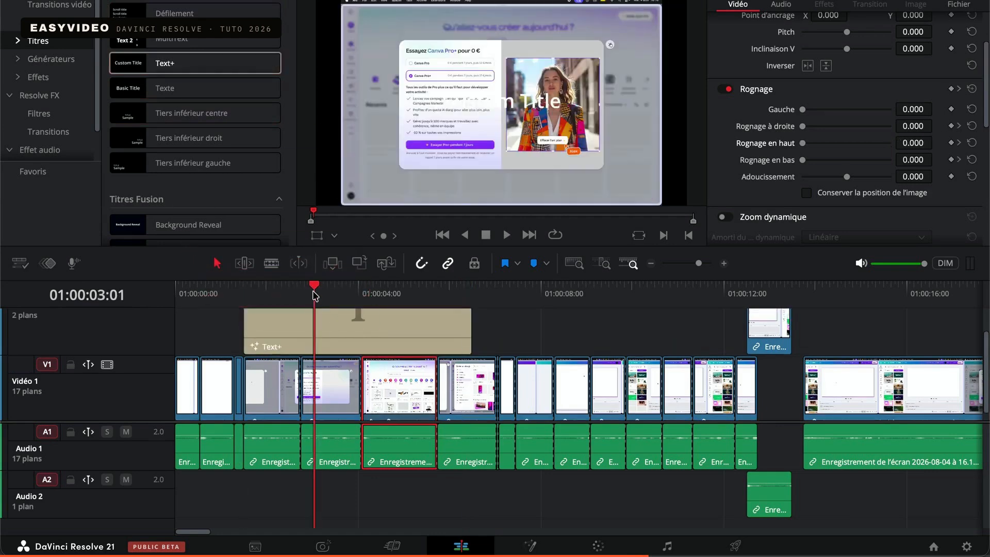
Select the Text+ title and replace its text with "Super"
{"action": "left_click", "coordinate": [315, 334]}
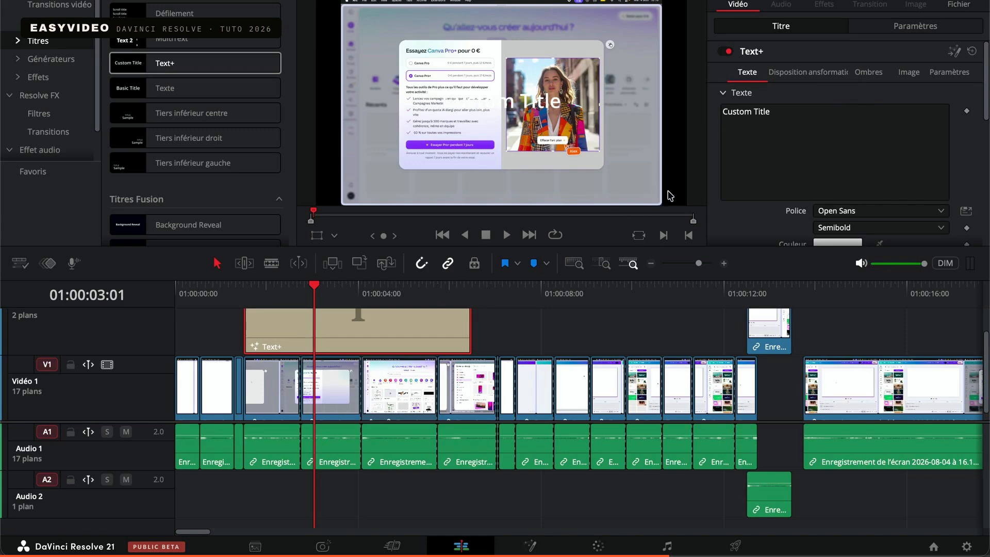
{"action": "triple_click", "coordinate": [779, 105]}
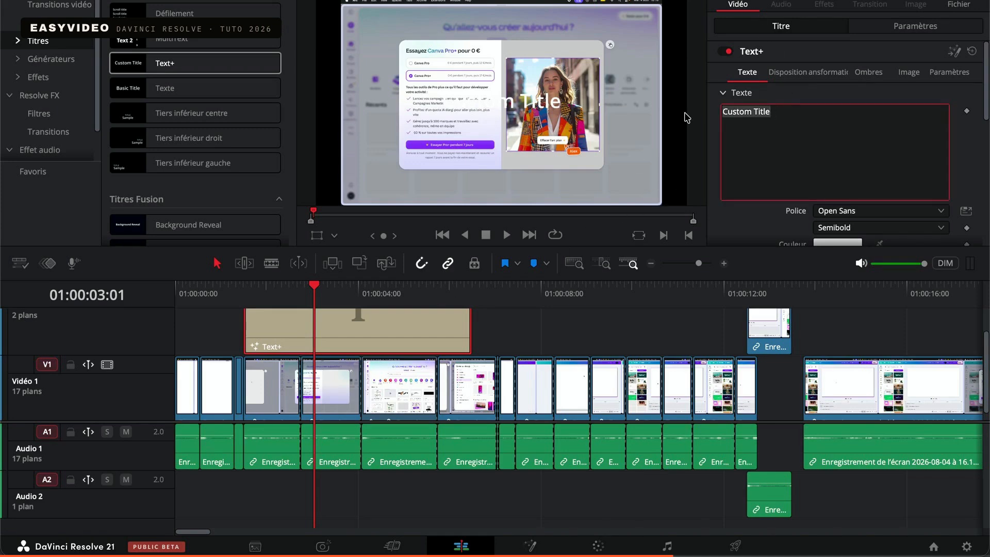
{"action": "key", "text": "BackSpace"}
{"action": "type", "text": "Super"}
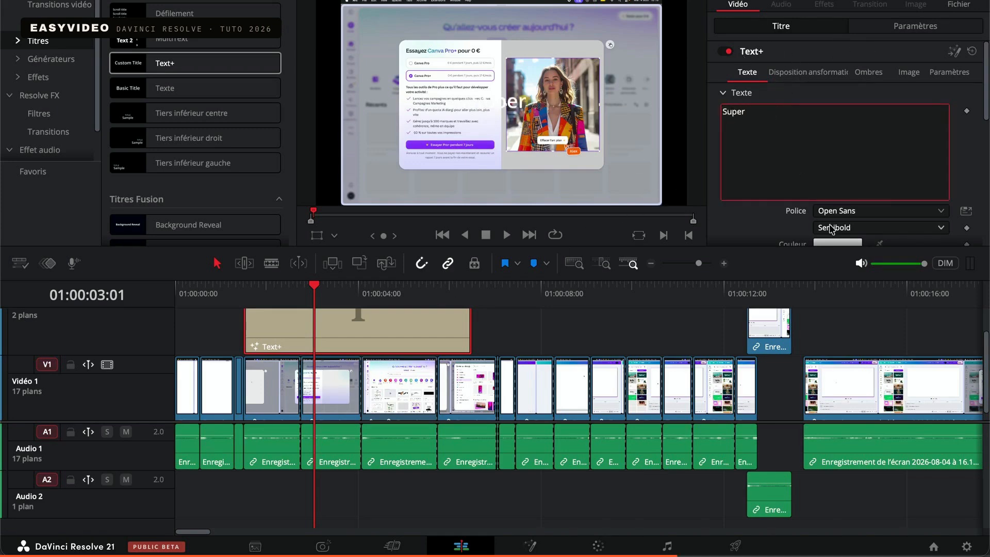
Set the title's text colour to black, after trying magenta
{"action": "scroll", "coordinate": [825, 138], "scroll_direction": "down", "scroll_amount": 3}
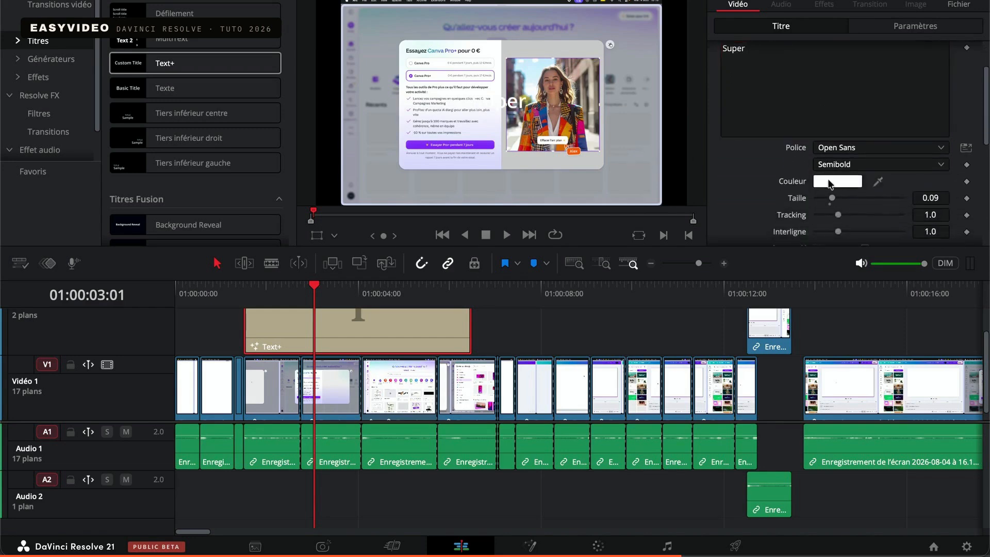
{"action": "left_click", "coordinate": [831, 183]}
{"action": "left_click_drag", "start_coordinate": [98, 382], "coordinate": [125, 436]}
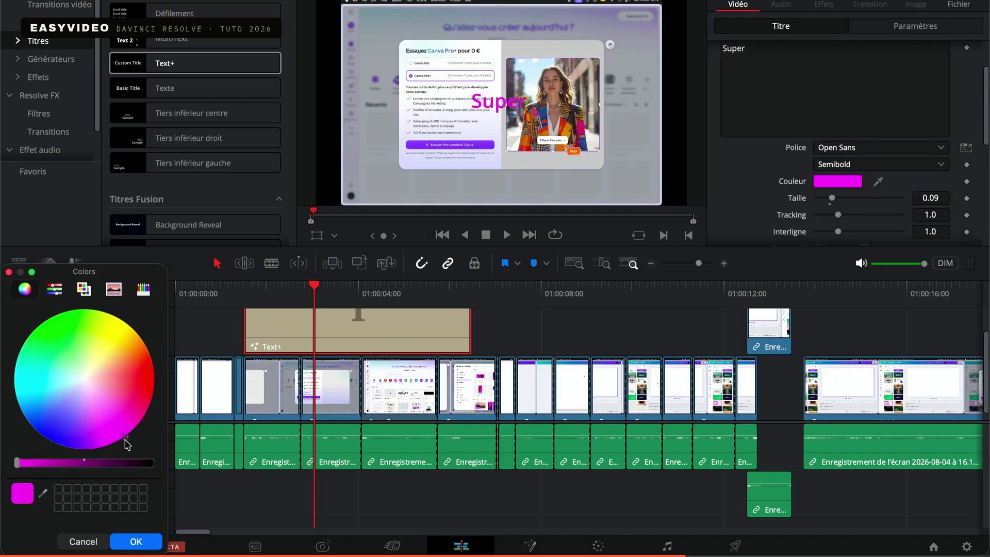
{"action": "left_click_drag", "start_coordinate": [147, 467], "coordinate": [154, 464]}
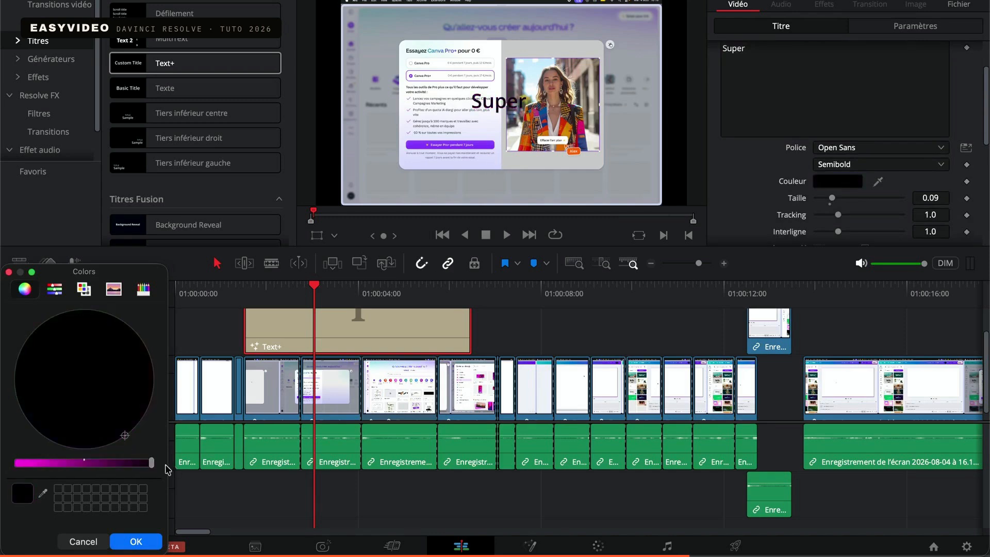
{"action": "left_click", "coordinate": [129, 542]}
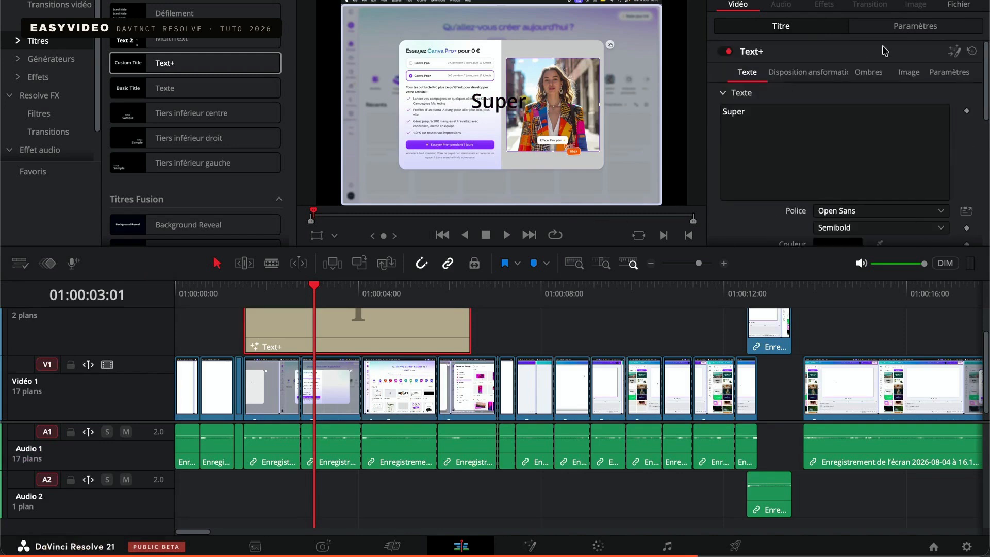
Set the title's zoom to 1.500 and horizontal position to -238, and return to its text settings
{"action": "left_click", "coordinate": [898, 30]}
{"action": "scroll", "coordinate": [765, 136], "scroll_direction": "up", "scroll_amount": 3}
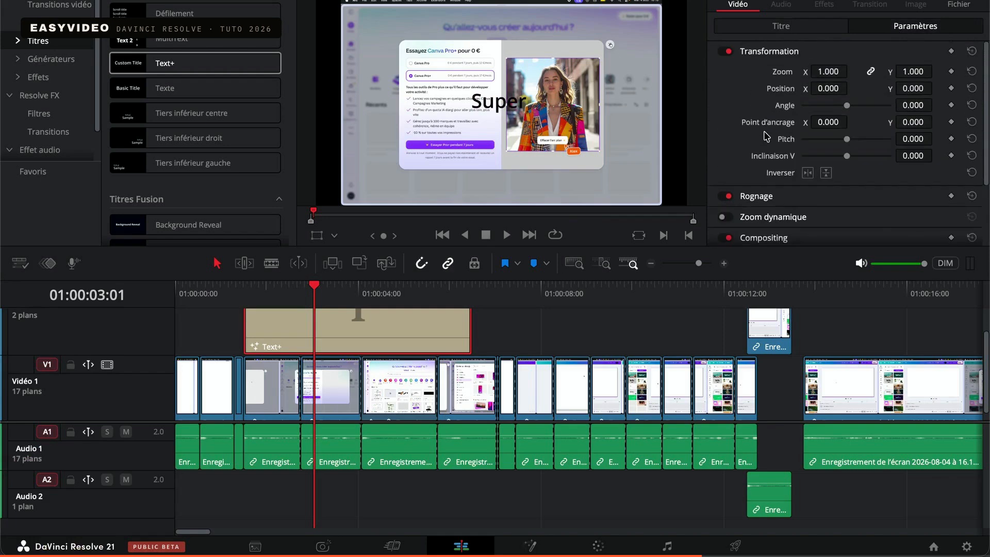
{"action": "left_click_drag", "start_coordinate": [831, 71], "coordinate": [827, 93]}
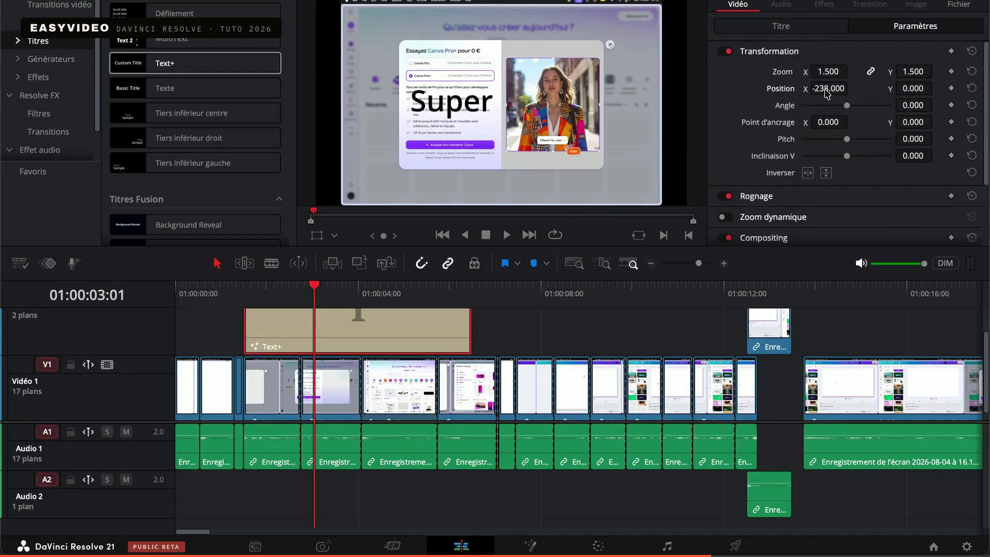
{"action": "left_click", "coordinate": [773, 26]}
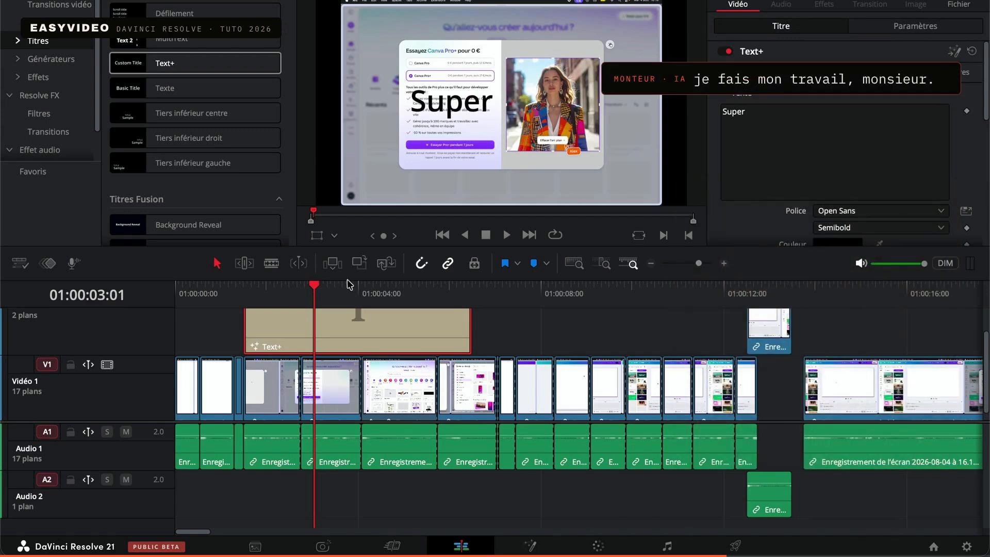
Tint the clip at 01:00:07:11 pink with Gain RGB 1.15, 0.94, 1.10 and Offset RGB 32.96, 21.72, 30.87, and check the timeline at 01:00:08:21
{"action": "left_click", "coordinate": [412, 295]}
{"action": "left_click_drag", "start_coordinate": [412, 295], "coordinate": [513, 317]}
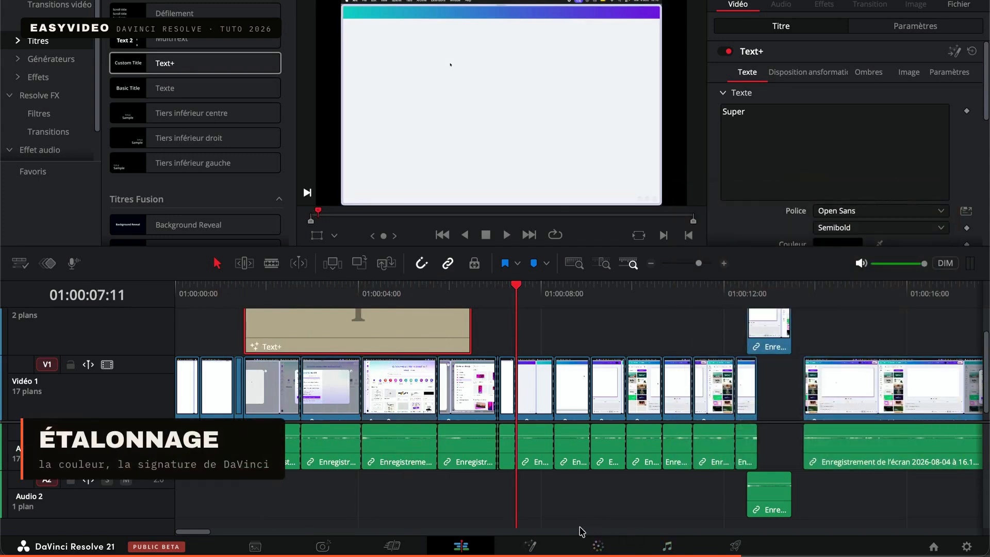
{"action": "left_click", "coordinate": [599, 546]}
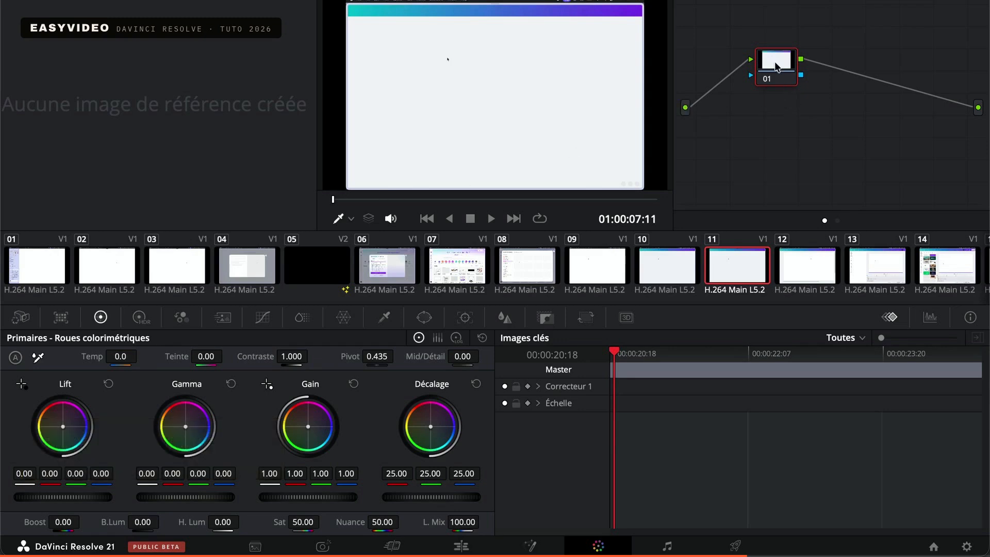
{"action": "left_click_drag", "start_coordinate": [776, 66], "coordinate": [775, 100]}
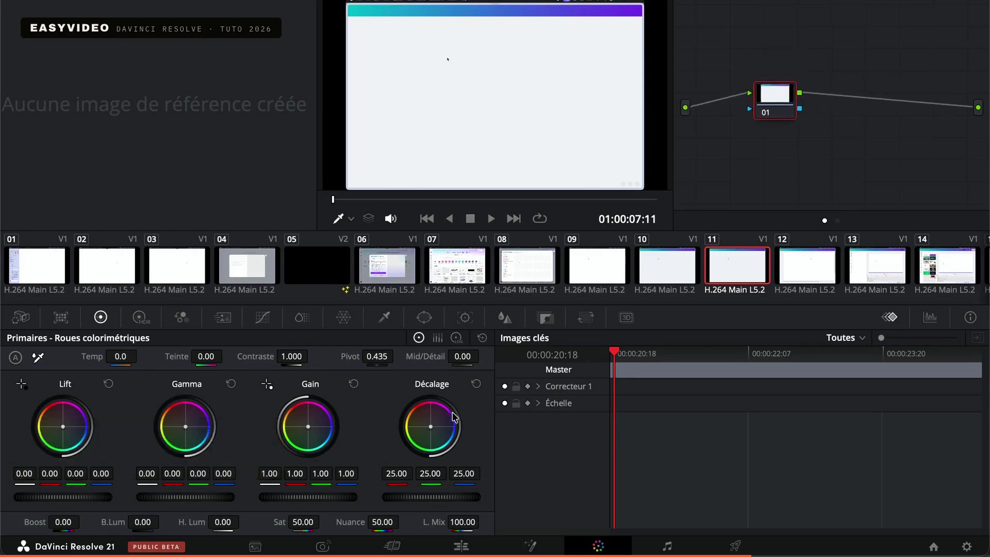
{"action": "left_click_drag", "start_coordinate": [454, 417], "coordinate": [435, 427]}
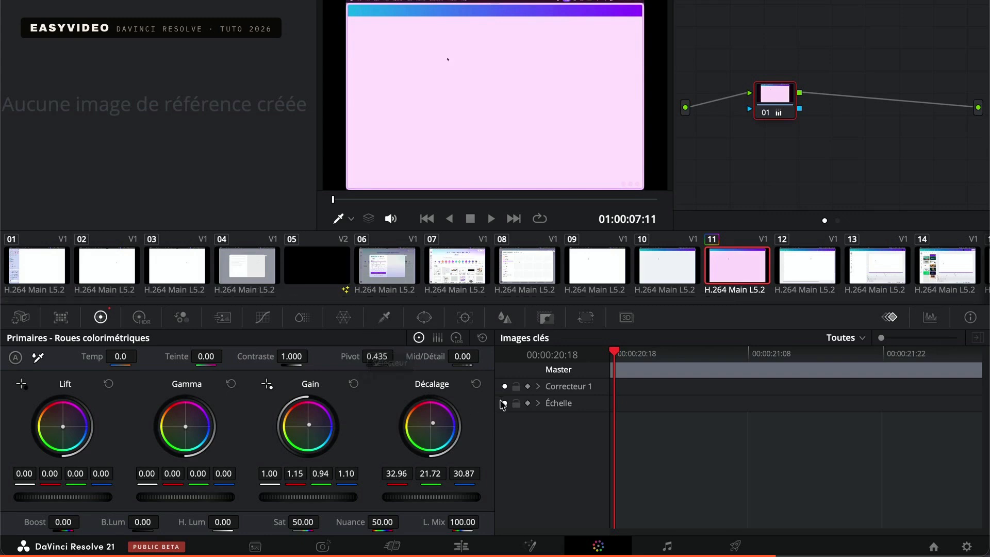
{"action": "left_click", "coordinate": [461, 546]}
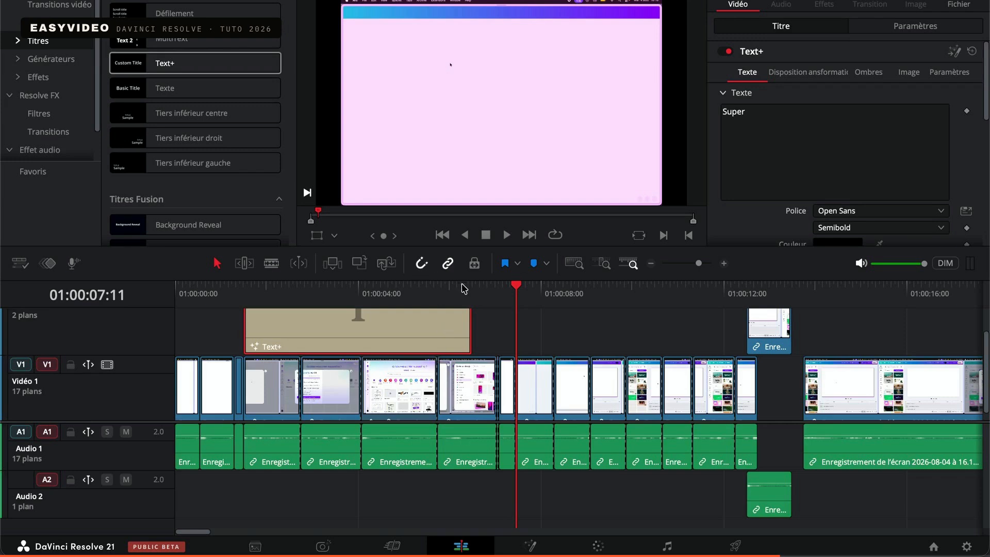
{"action": "left_click", "coordinate": [582, 301]}
{"action": "left_click", "coordinate": [831, 402]}
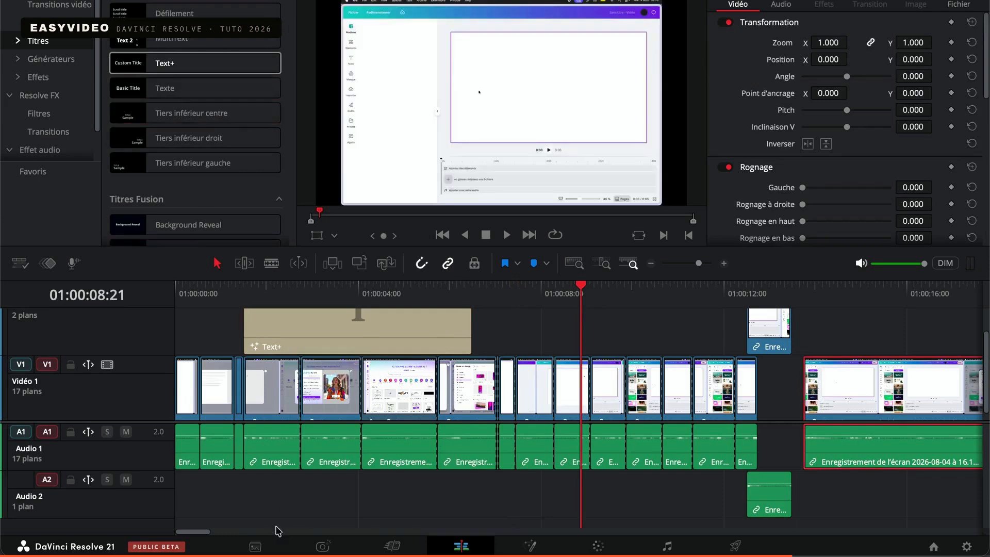
Import the image Capture d'écran 2026-07-02 à 21.28.14.png from the desktop into the project's Master bin
{"action": "left_click", "coordinate": [255, 547]}
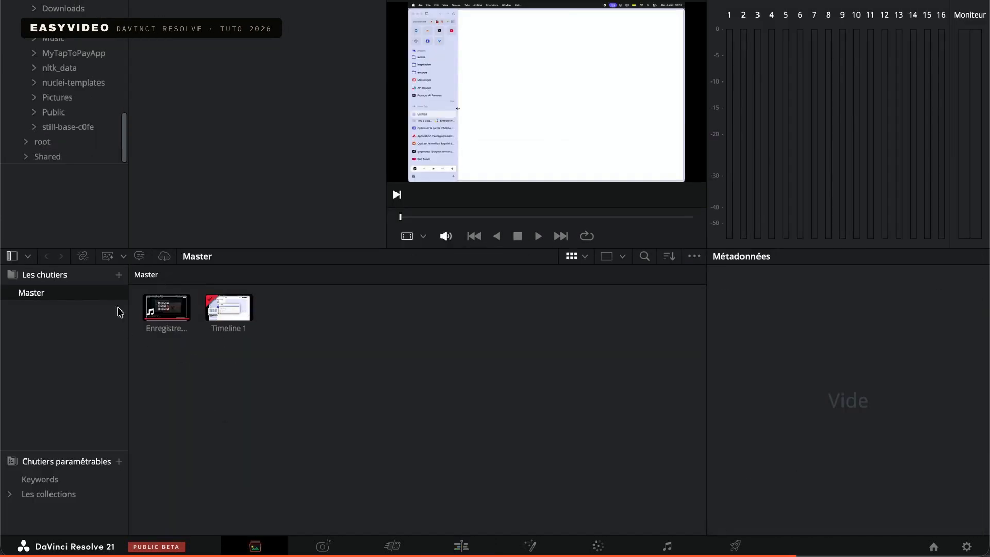
{"action": "mouse_move", "coordinate": [989, 556]}
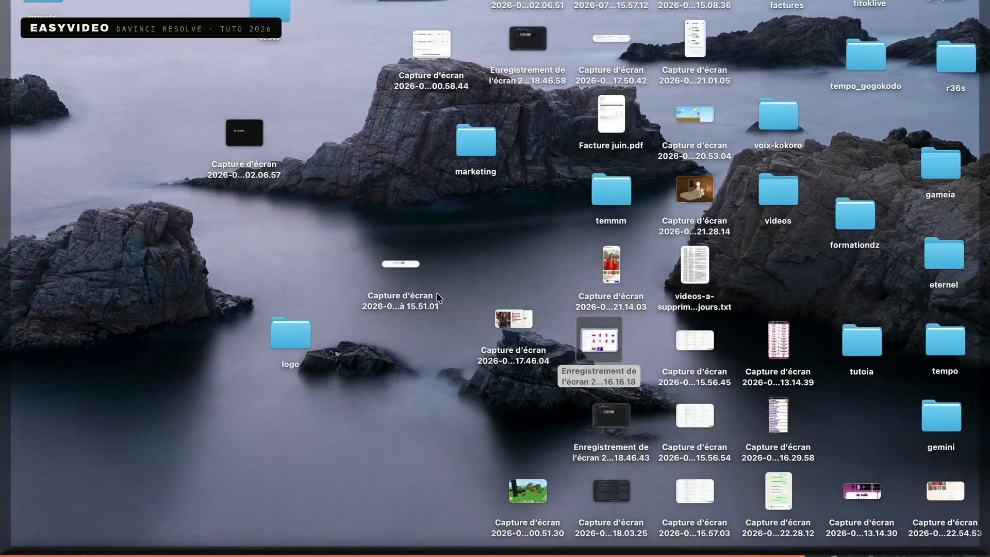
{"action": "left_click", "coordinate": [700, 192]}
{"action": "left_click_drag", "start_coordinate": [701, 192], "coordinate": [438, 376]}
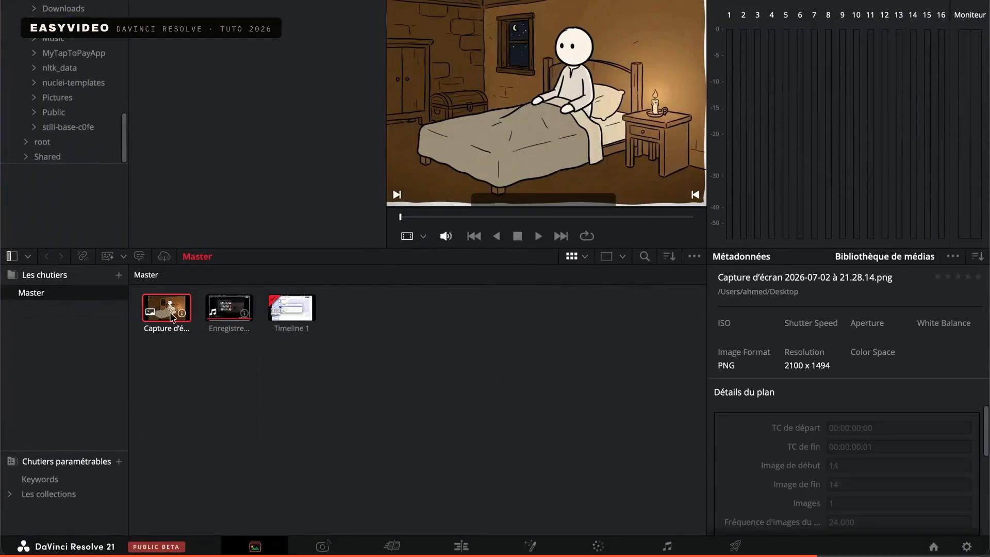
Place the imported image on a new Vidéo 3 track starting at about 0.5 seconds and preview it at 01:00:01:16
{"action": "left_click", "coordinate": [461, 546]}
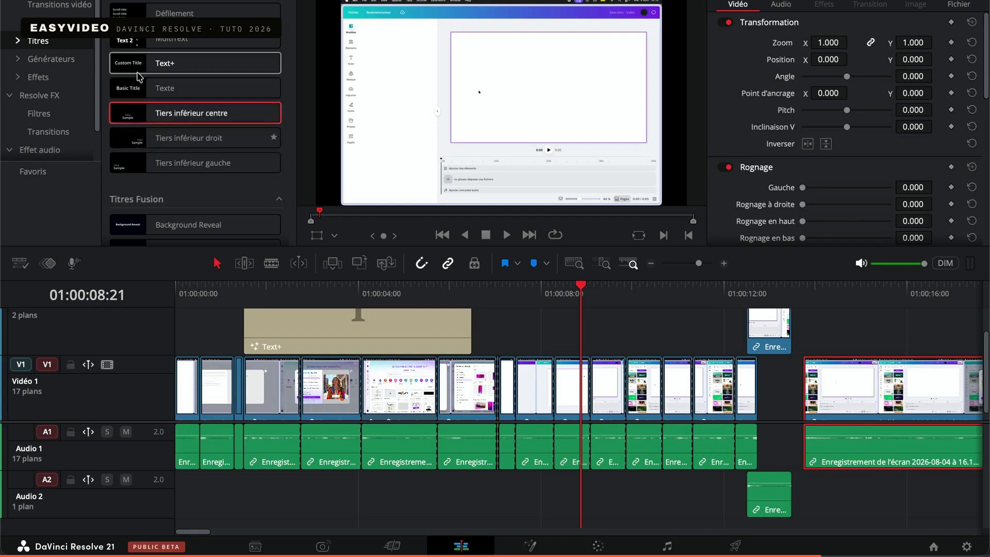
{"action": "left_click", "coordinate": [61, 0]}
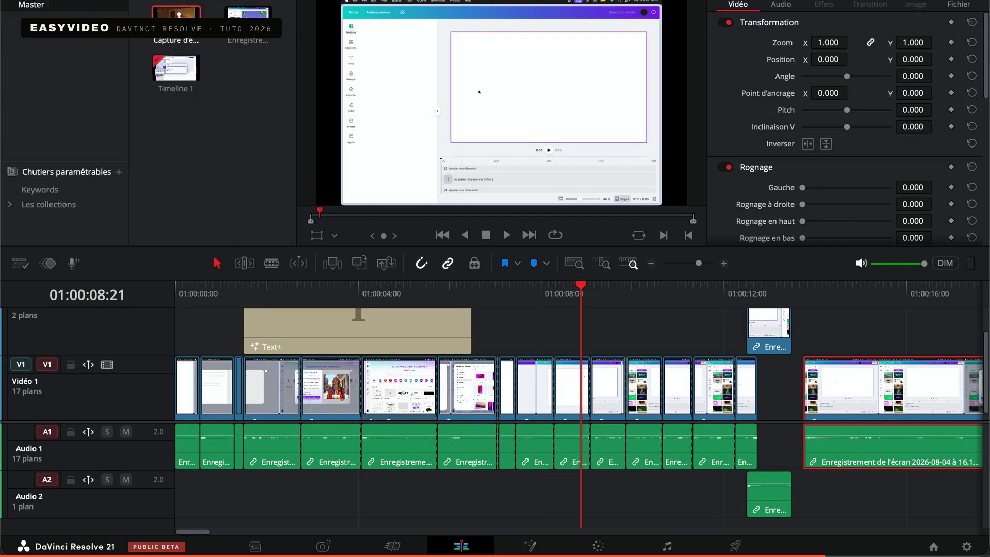
{"action": "left_click_drag", "start_coordinate": [181, 22], "coordinate": [196, 317]}
{"action": "left_click", "coordinate": [253, 295]}
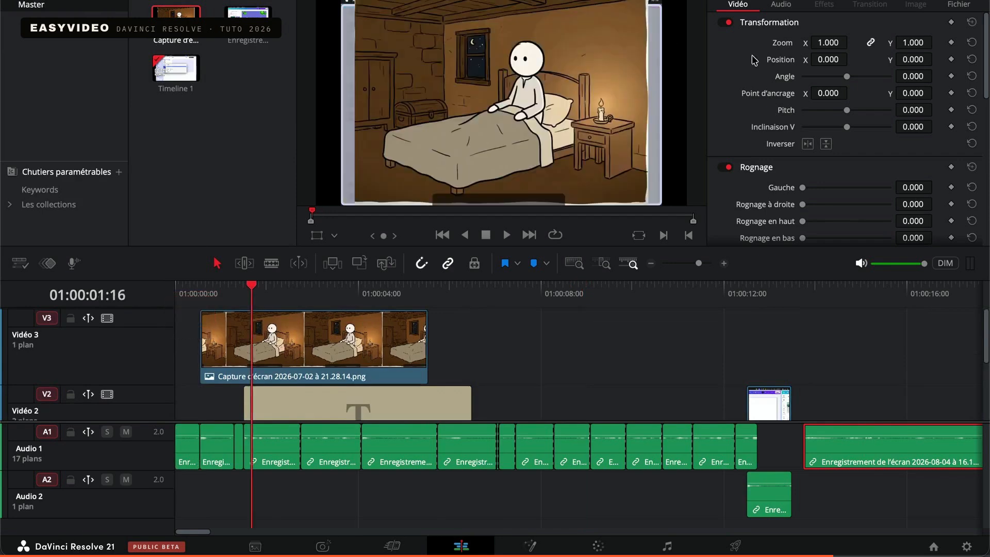
Scale the image clip on Vidéo 3 to a zoom of 0.220 and set its horizontal position to 231
{"action": "mouse_move", "coordinate": [829, 44]}
{"action": "left_mouse_down"}
{"action": "mouse_move", "coordinate": [818, 44]}
{"action": "mouse_move", "coordinate": [831, 49]}
{"action": "left_mouse_up"}
{"action": "left_click", "coordinate": [316, 319]}
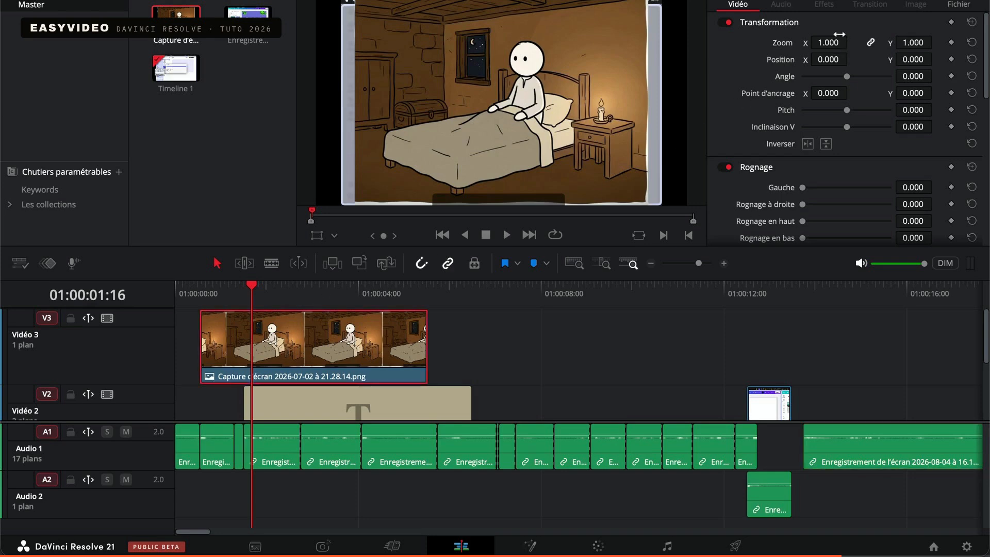
{"action": "mouse_move", "coordinate": [829, 43]}
{"action": "left_mouse_down"}
{"action": "mouse_move", "coordinate": [815, 43]}
{"action": "mouse_move", "coordinate": [826, 43]}
{"action": "left_mouse_up"}
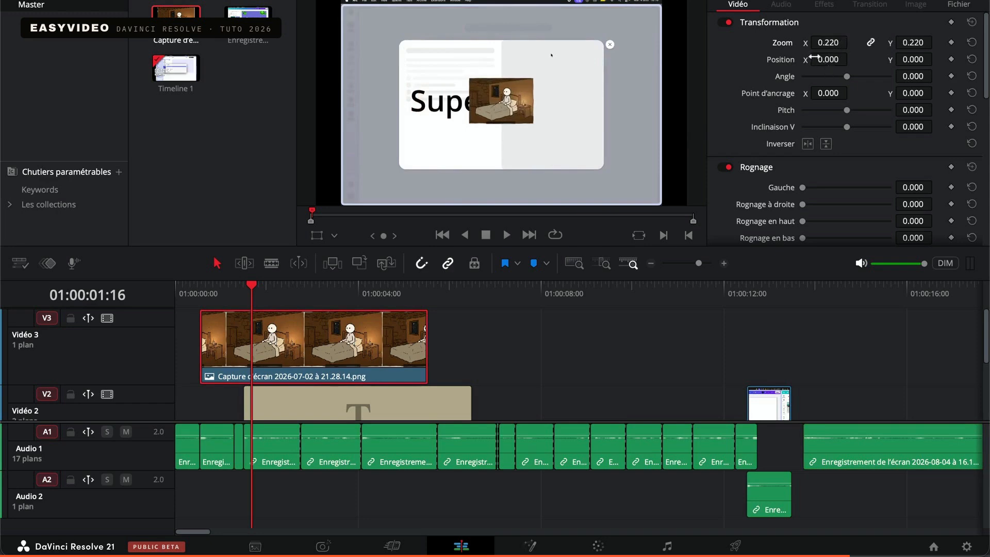
{"action": "left_click_drag", "start_coordinate": [815, 60], "coordinate": [853, 59]}
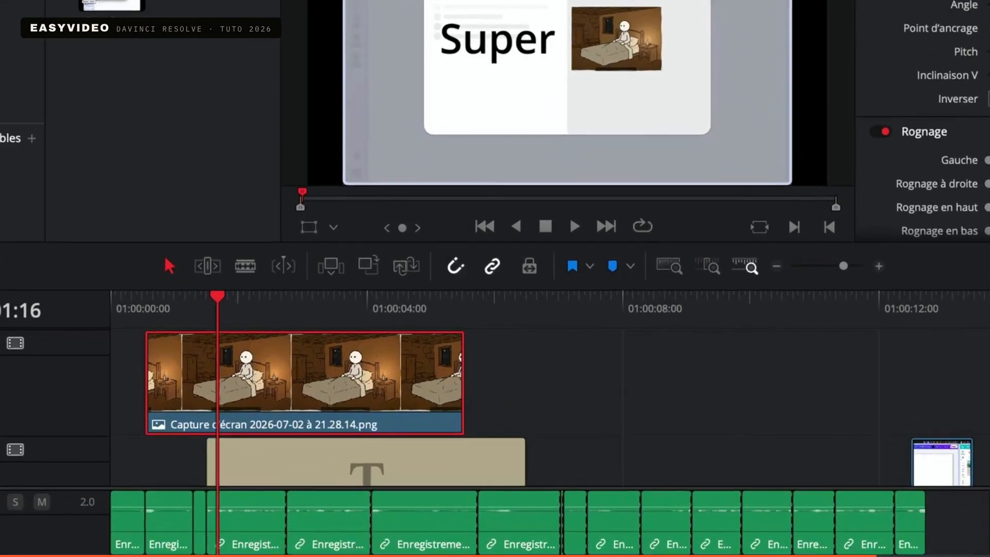
Set the export destination to the Desktop with the file name "super tuto merci pour d'ia" and review the remaining video export settings
{"action": "left_click", "coordinate": [834, 556]}
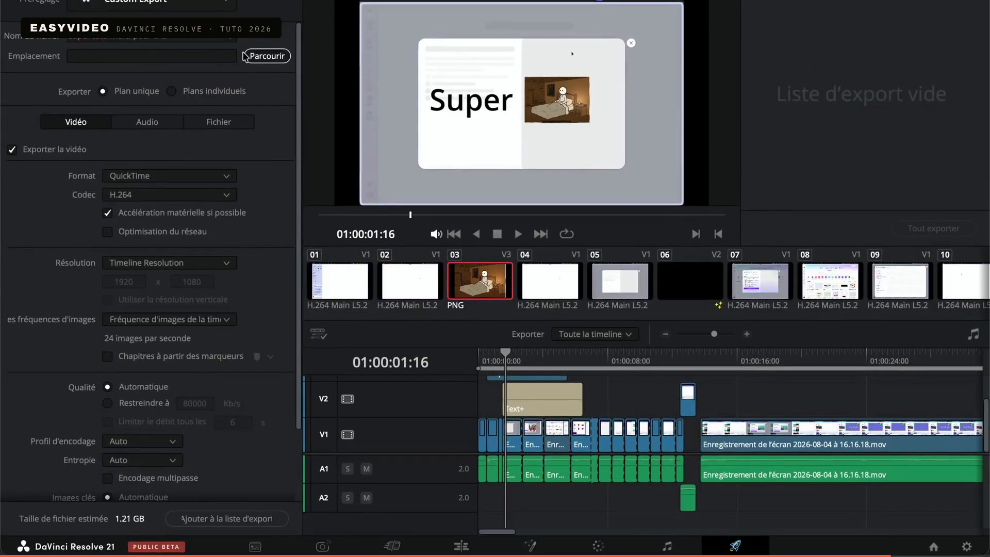
{"action": "left_click", "coordinate": [258, 34]}
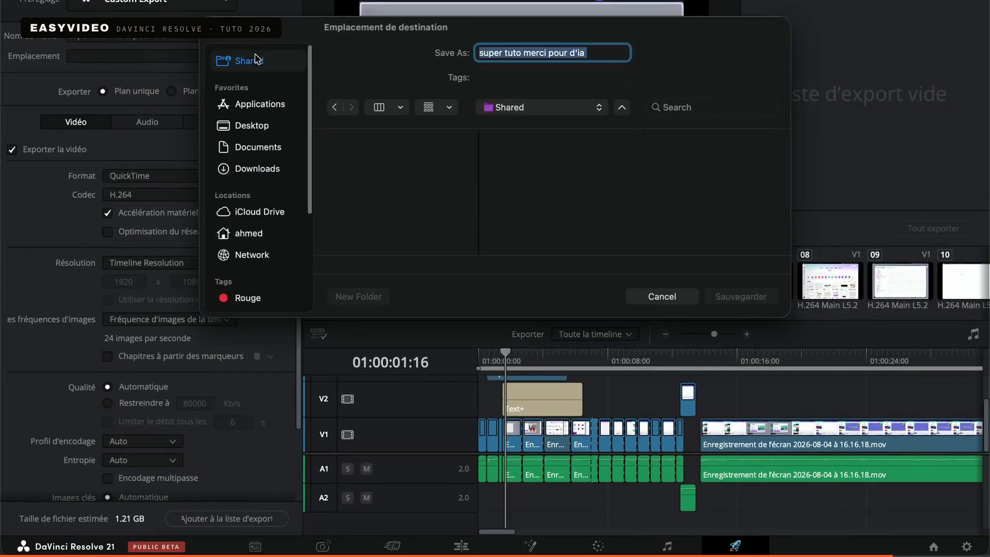
{"action": "left_click", "coordinate": [249, 126]}
{"action": "left_click", "coordinate": [741, 297]}
{"action": "scroll", "coordinate": [142, 289], "scroll_direction": "down", "scroll_amount": 3}
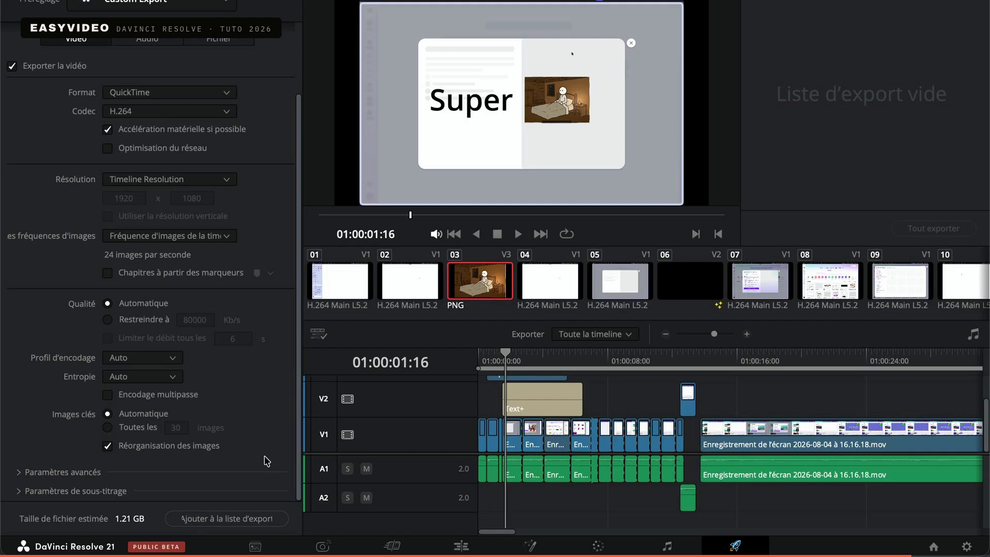
Add Timeline 1 to the render queue as a QuickTime H.264 job, then start and stop its export
{"action": "left_click", "coordinate": [223, 518]}
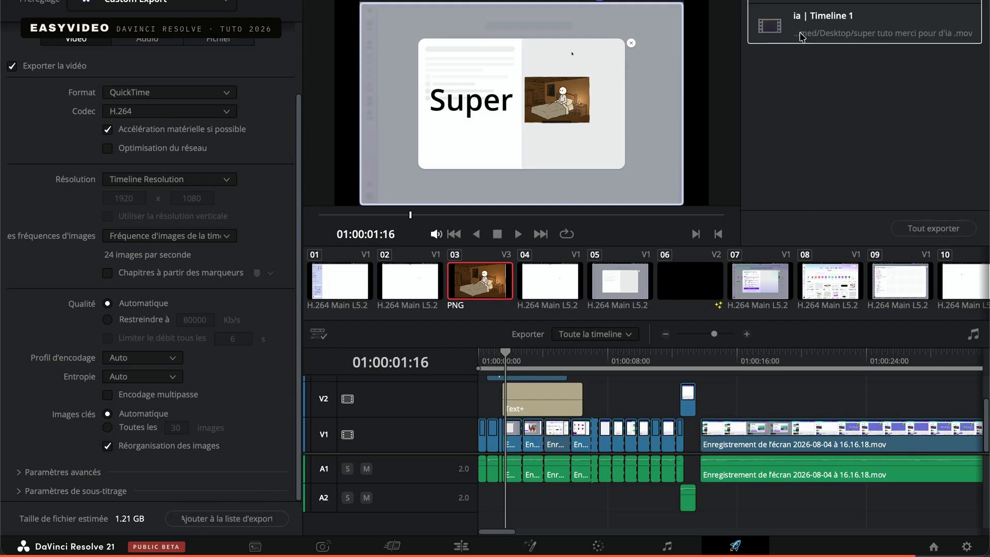
{"action": "left_click", "coordinate": [916, 230]}
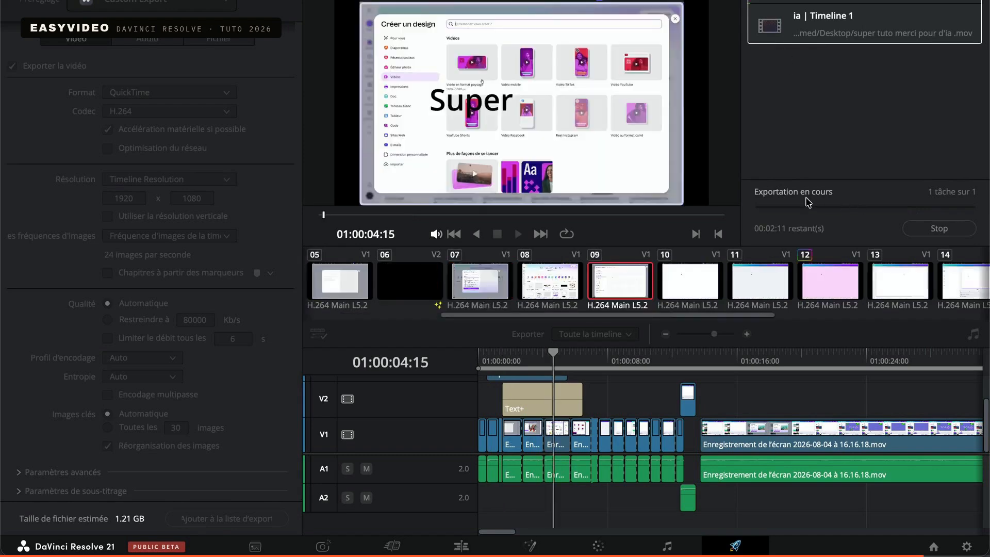
{"action": "left_click", "coordinate": [937, 229]}
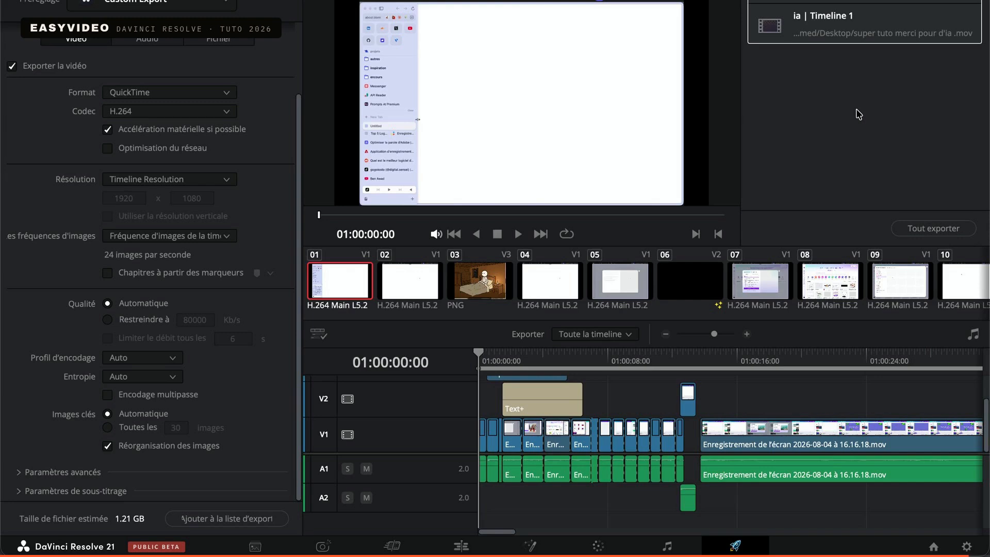
{"action": "mouse_move", "coordinate": [714, 556]}
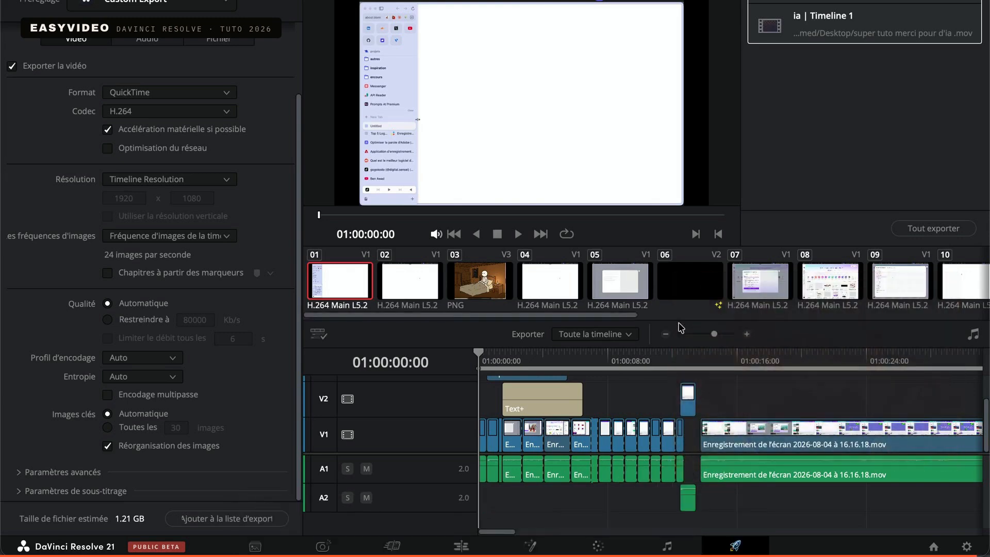
{"action": "key", "text": "super+shift+5"}
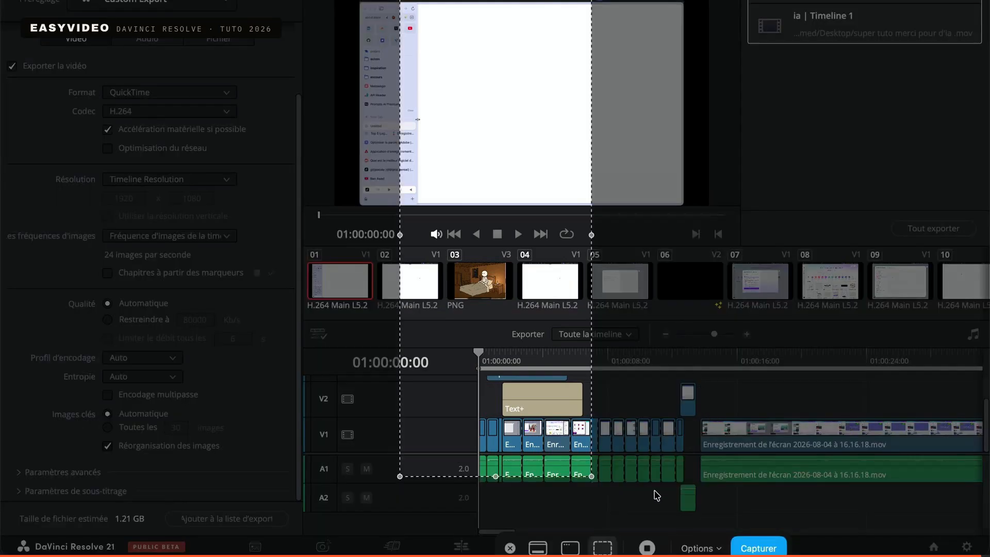
{"action": "left_click", "coordinate": [647, 549]}
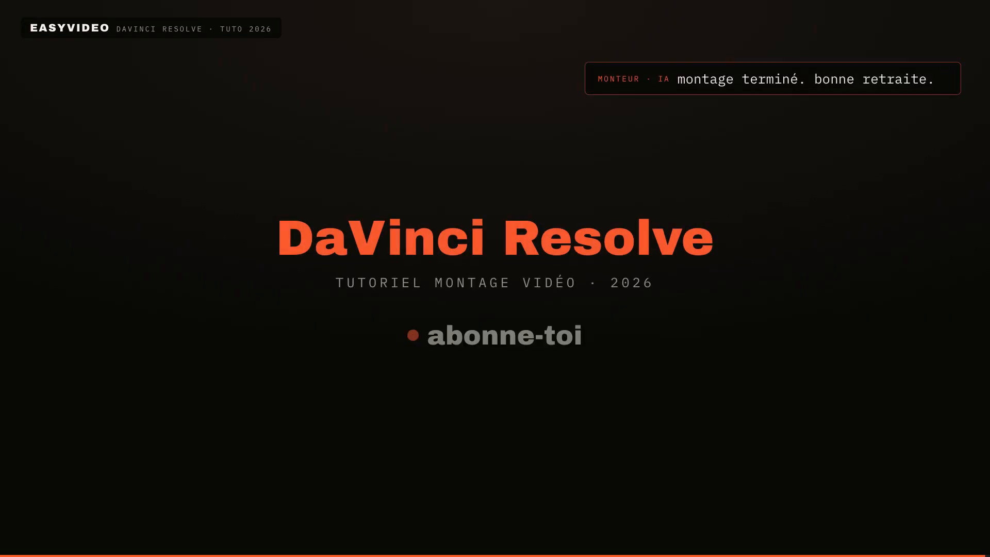